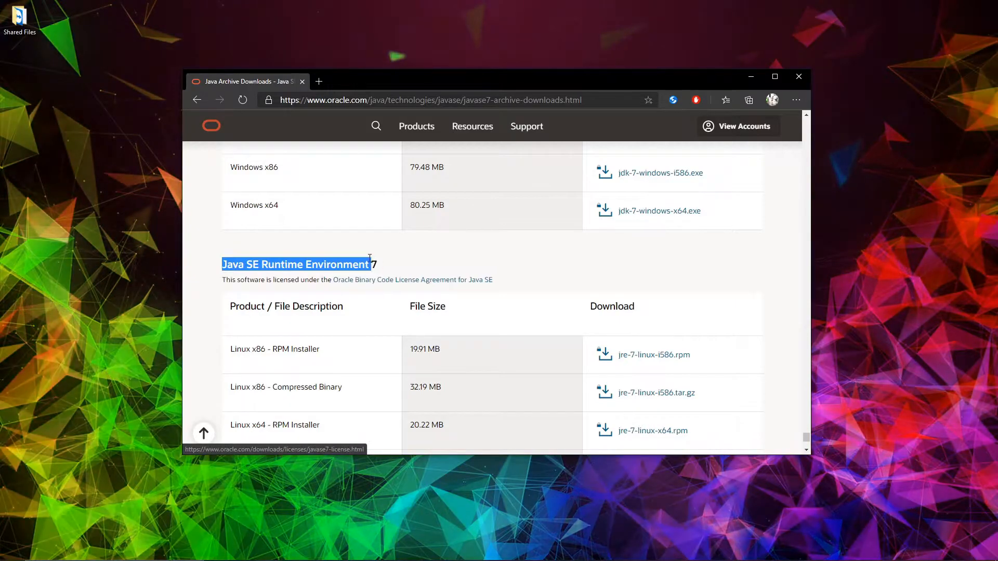
Step: Download jre-7-windows-i586.exe from the Java SE Runtime Environment 7 list, signing in to the Oracle account, and put it on the desktop
scroll(382, 270, down, 8)
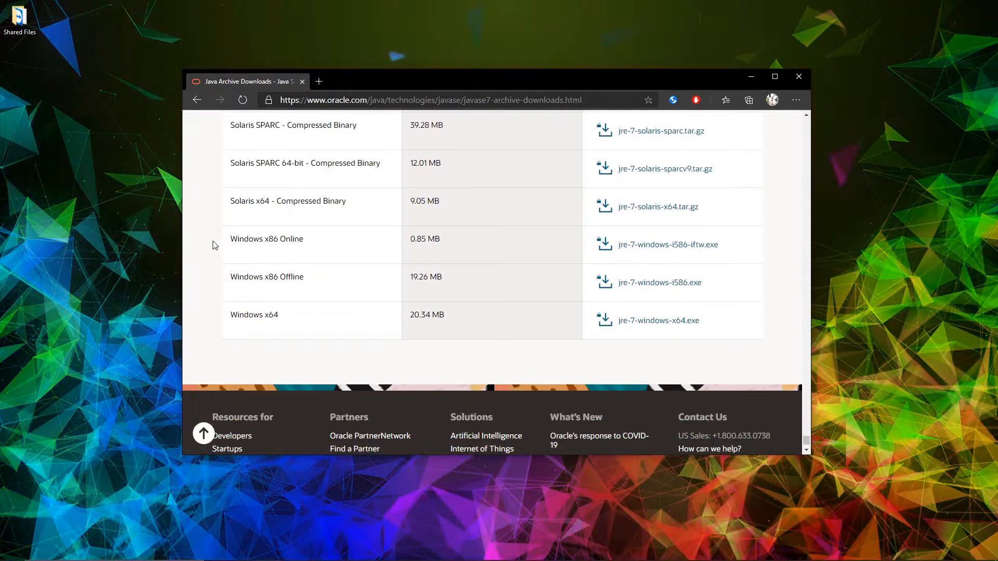
click(656, 278)
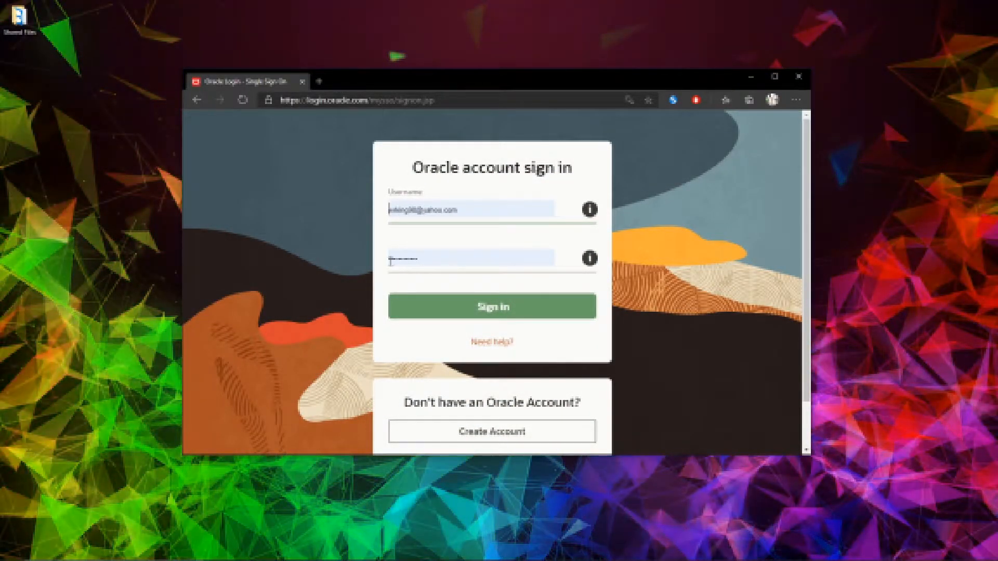
click(492, 312)
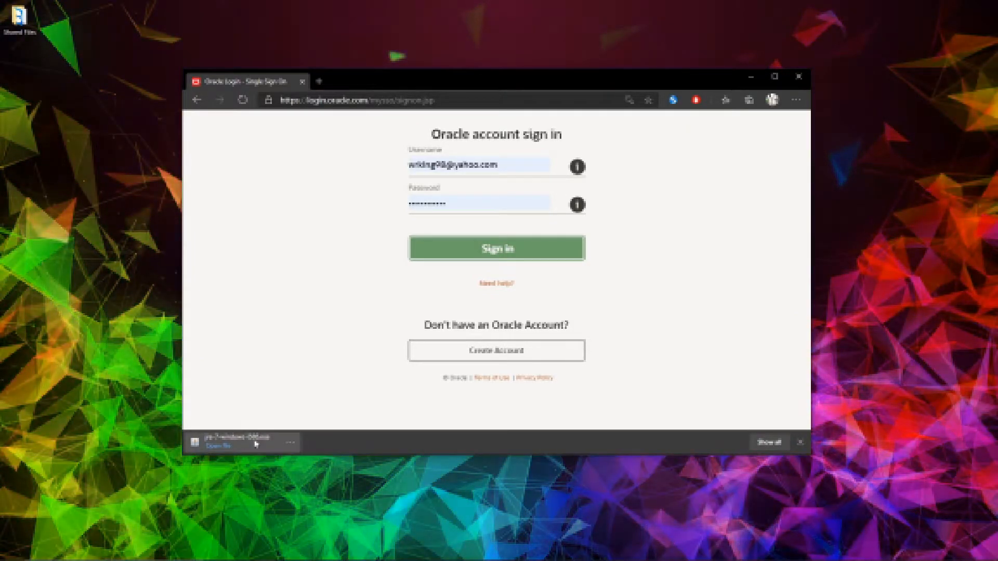
drag(127, 290, 116, 274)
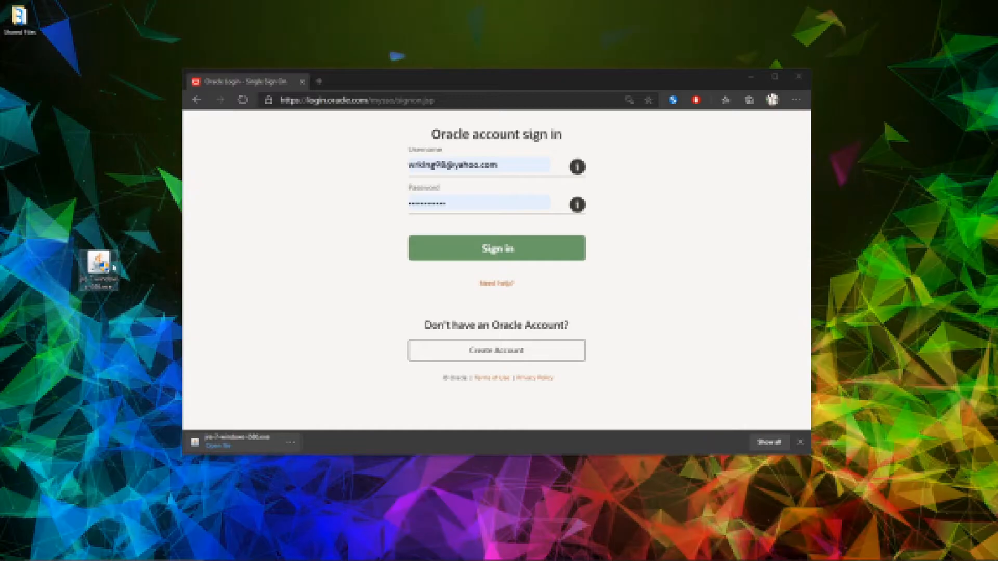
Step: Search Bing for "java 8 archive" and open Oracle's Java Archive Downloads - Java SE 8 page
click(420, 100)
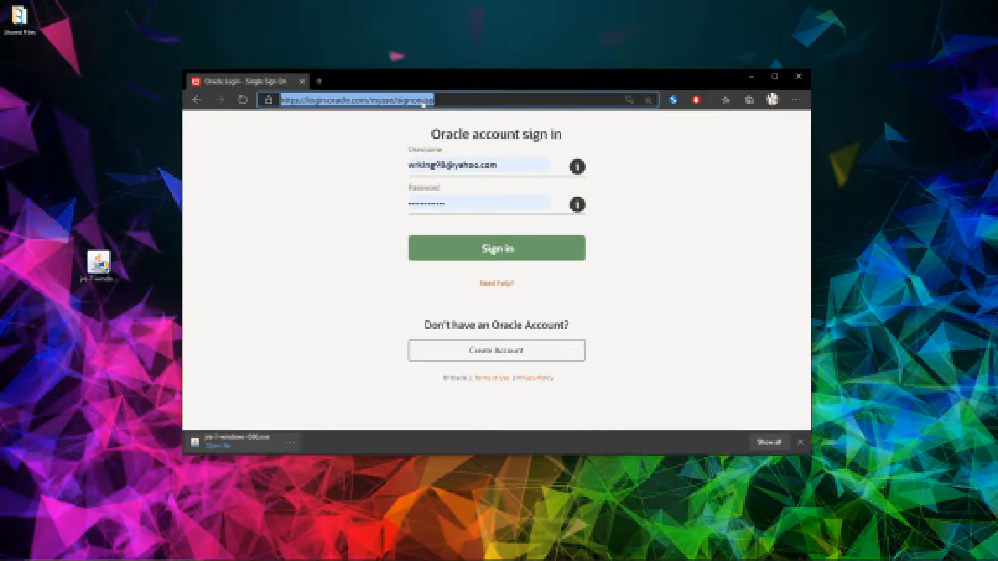
text(bing)
key(Return)
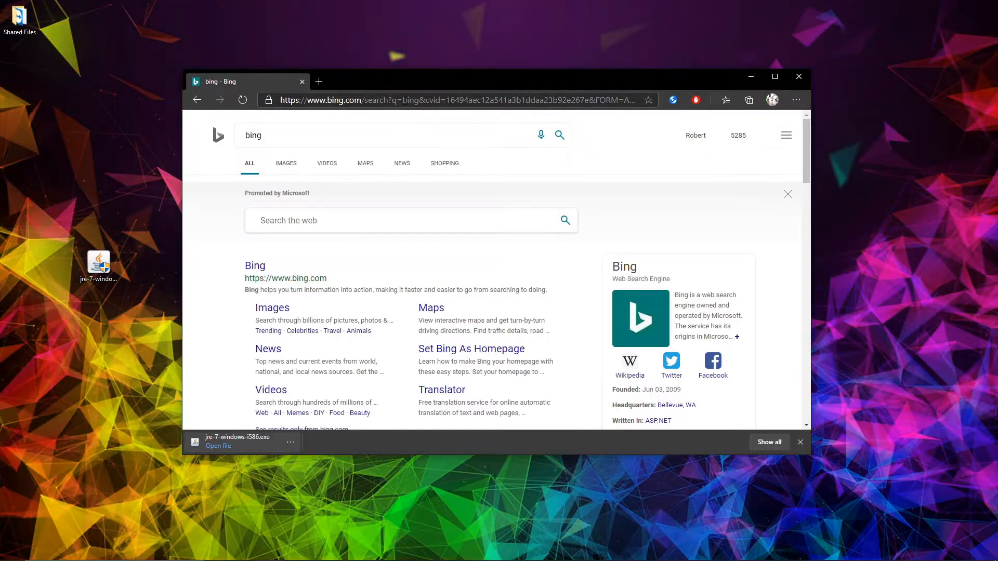
text(java 8 archive)
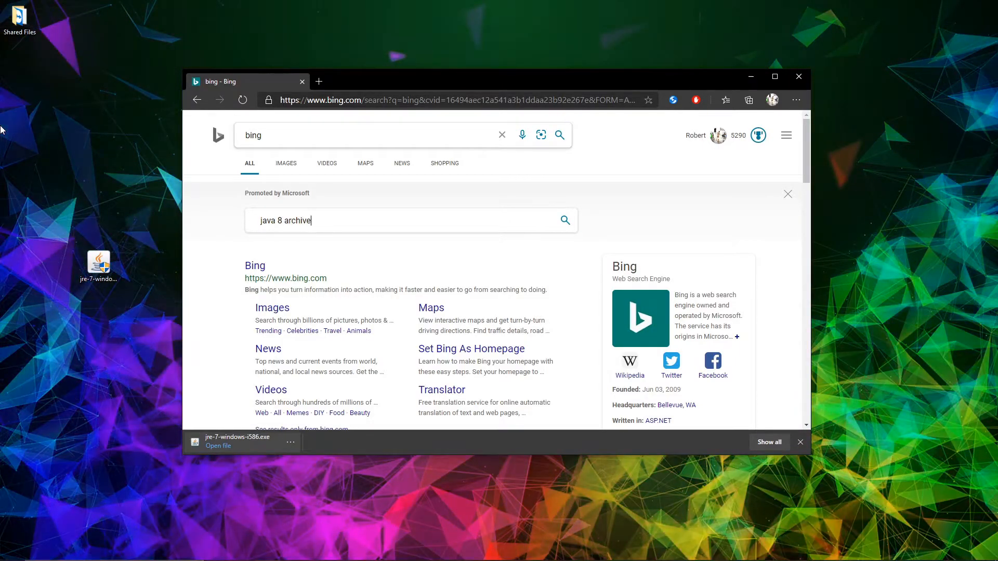
key(Return)
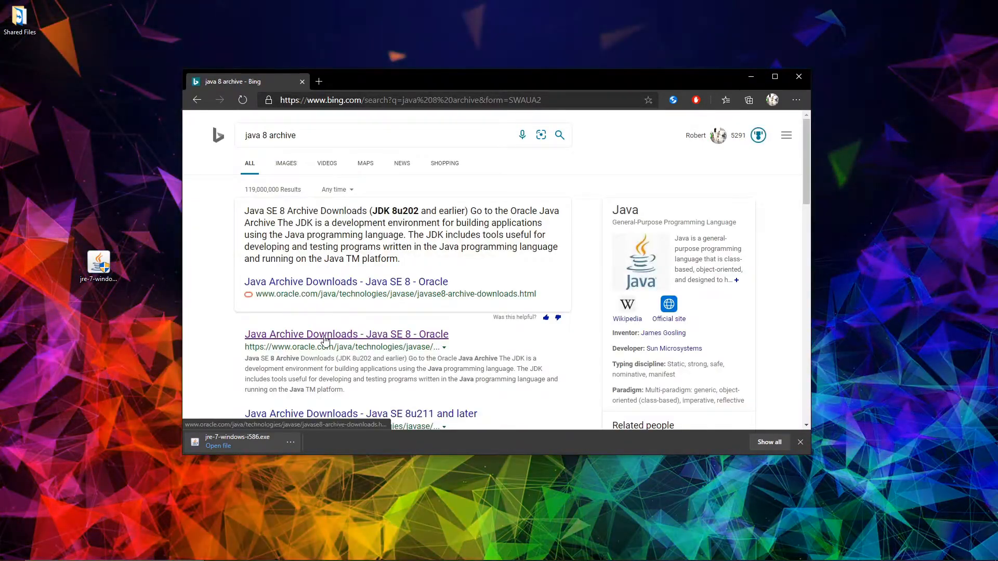
click(325, 337)
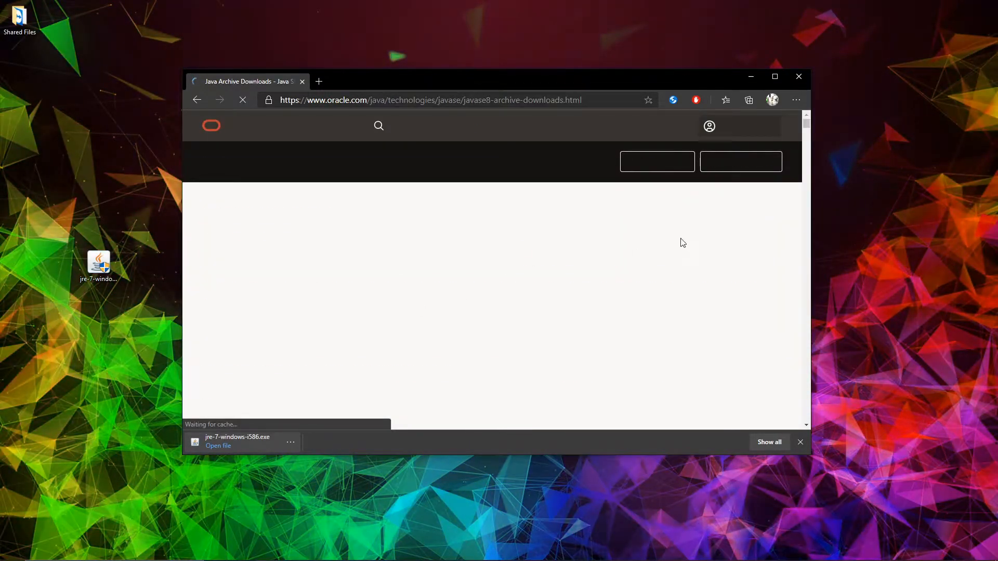
Step: Accept the license, download jre-8-windows-i586.exe from the Java SE Runtime Environment 8 list, and put it on the desktop, closing the browser
drag(807, 128, 811, 416)
scroll(598, 294, up, 4)
scroll(561, 296, up, 1)
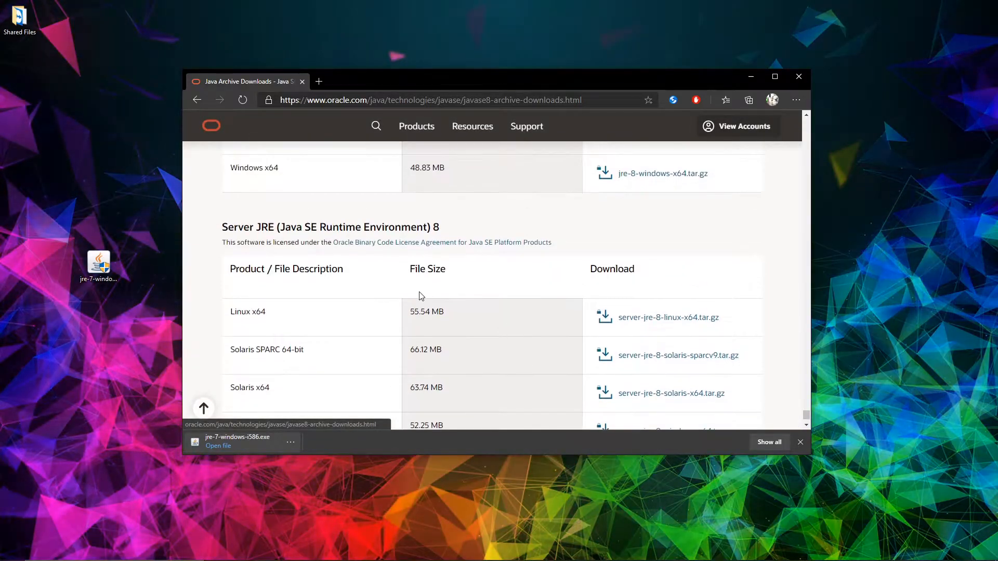
scroll(424, 298, down, 1)
scroll(390, 377, up, 15)
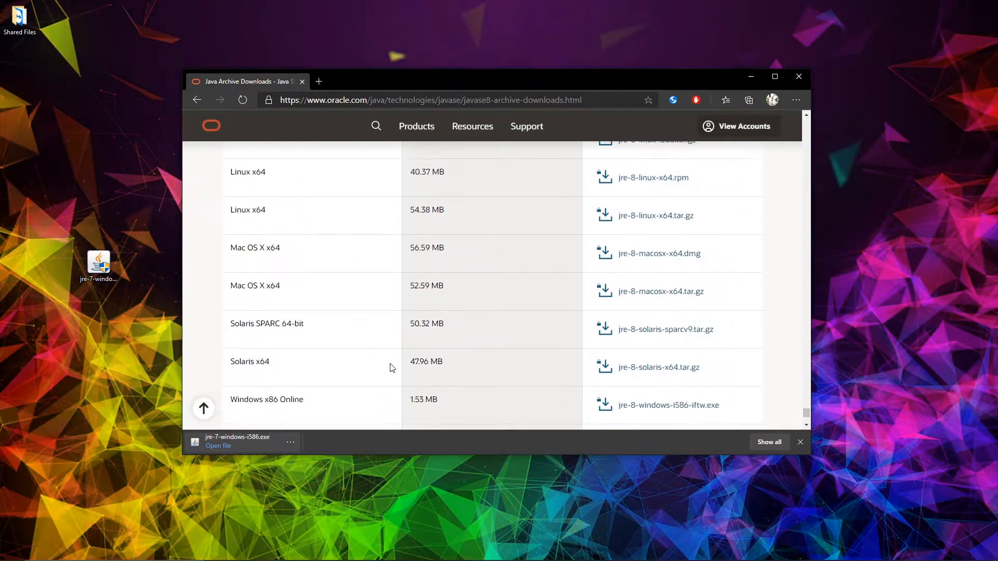
scroll(291, 300, down, 1)
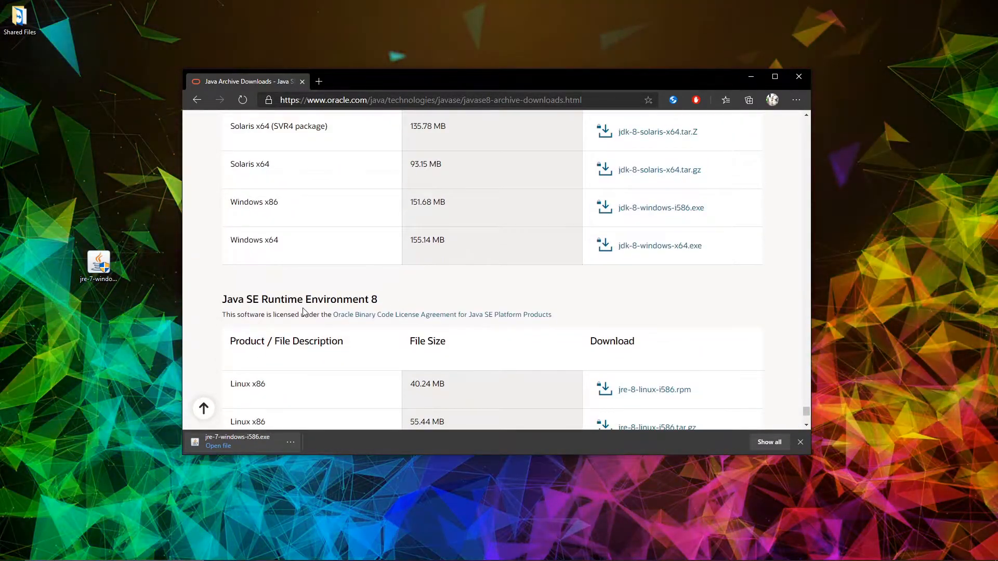
scroll(311, 311, down, 7)
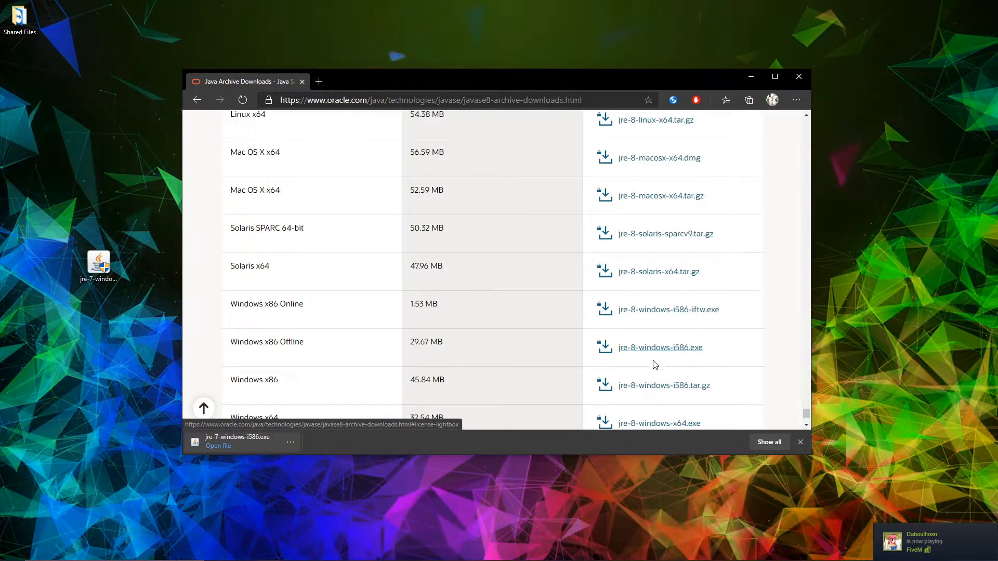
click(659, 348)
click(312, 256)
click(493, 291)
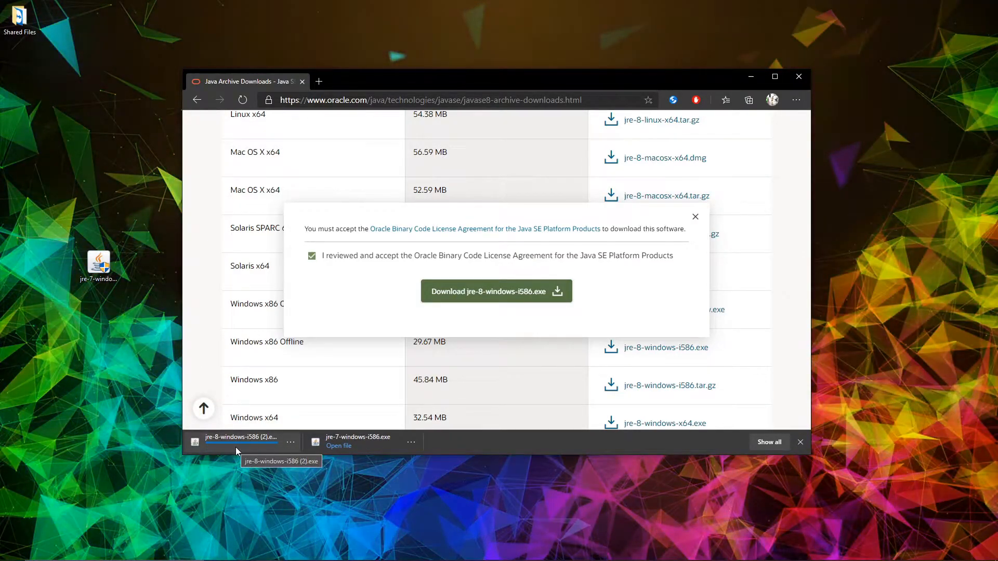
drag(235, 443, 95, 306)
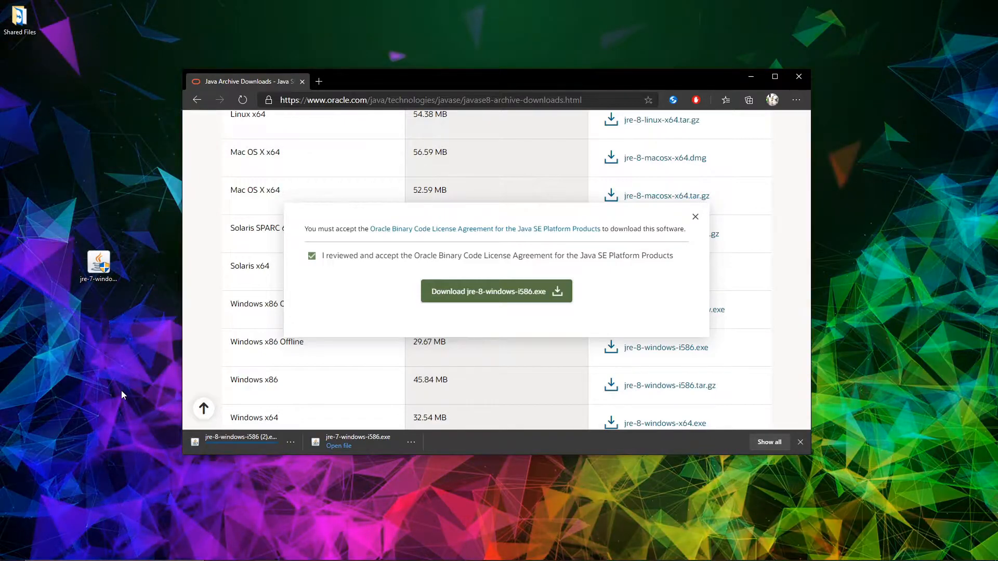
click(799, 76)
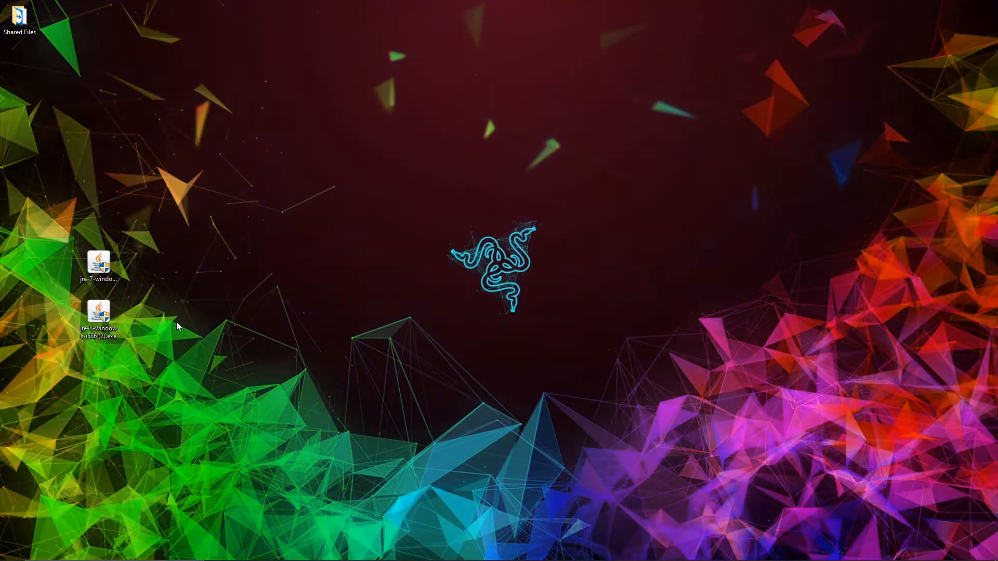
Step: Install Java from the JRE 8 installer on the desktop, and close the setup and the Java verification page
right_click(92, 311)
click(152, 238)
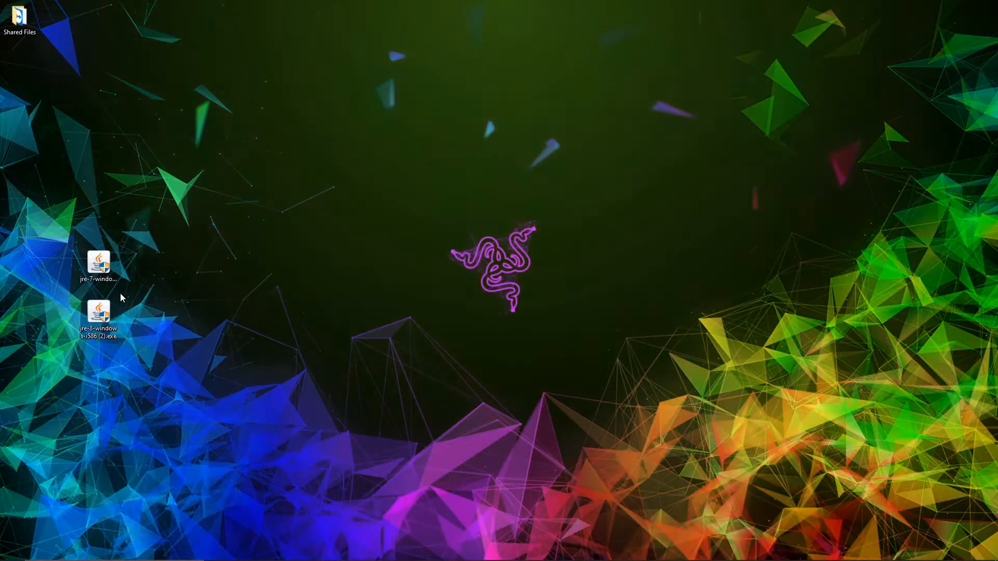
right_click(93, 312)
click(150, 237)
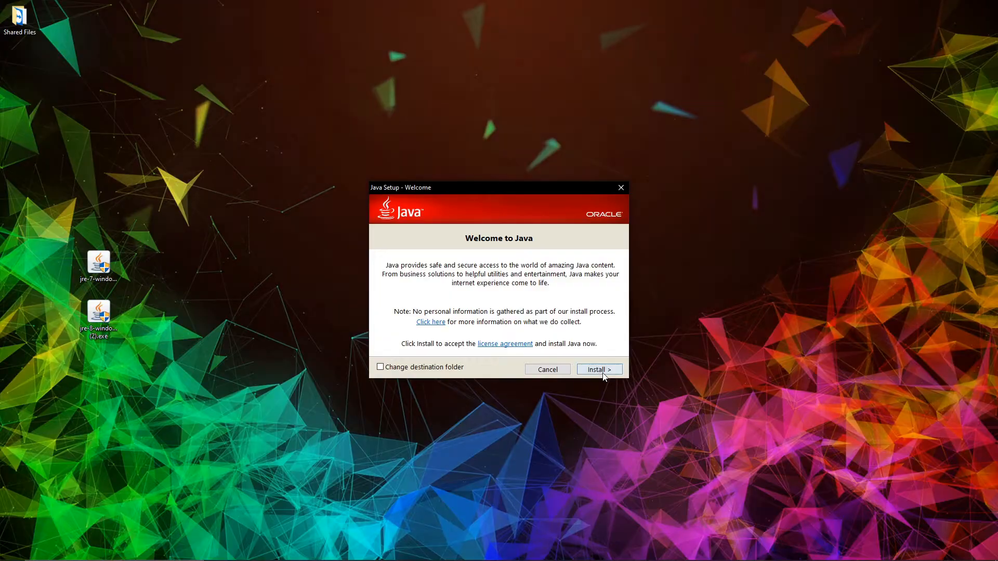
click(596, 369)
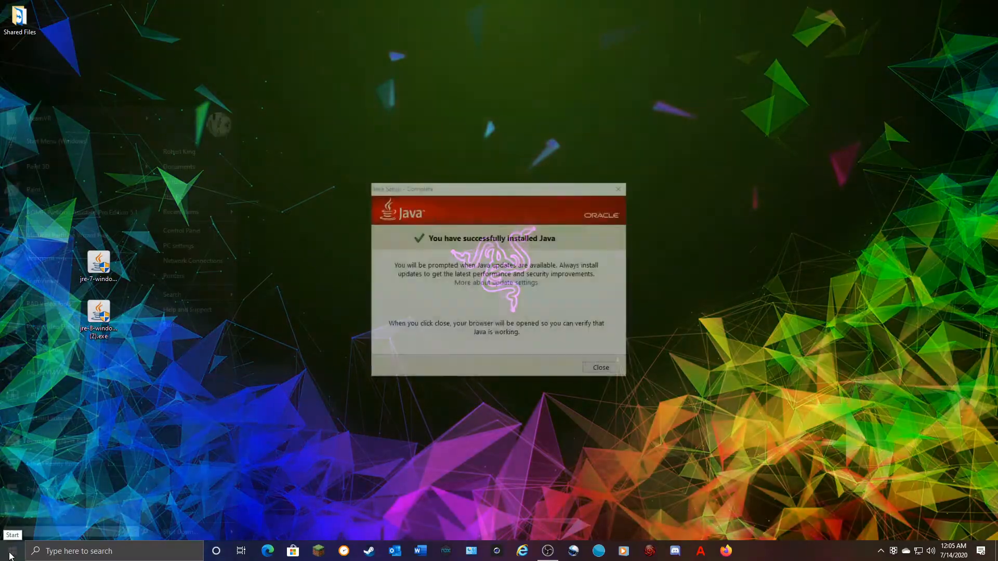
click(8, 554)
click(602, 373)
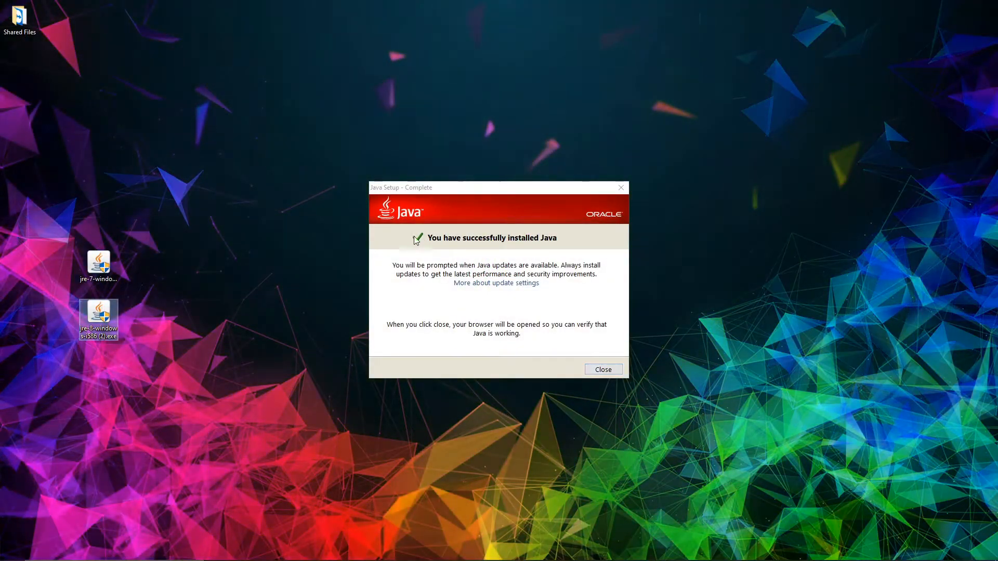
click(603, 369)
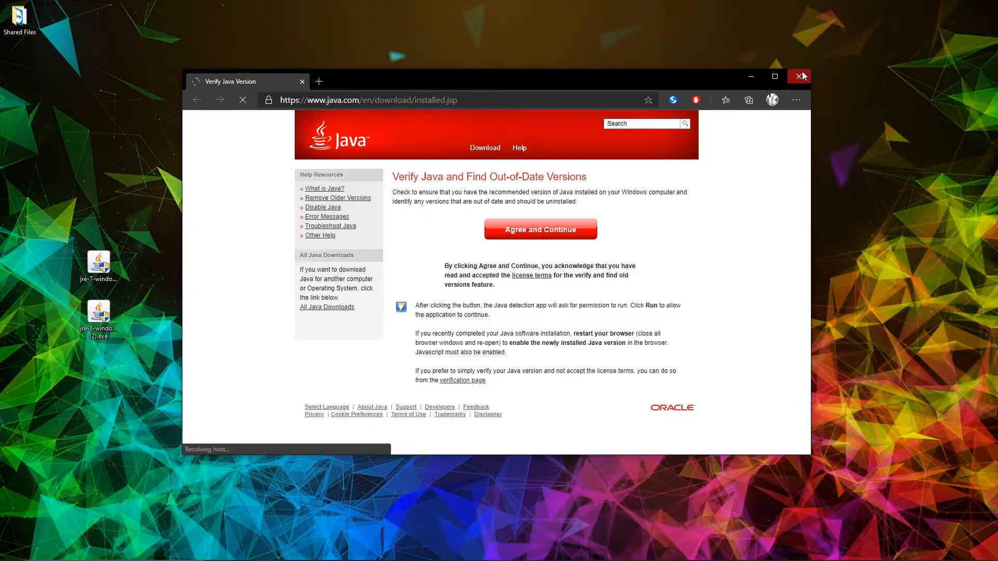
click(799, 77)
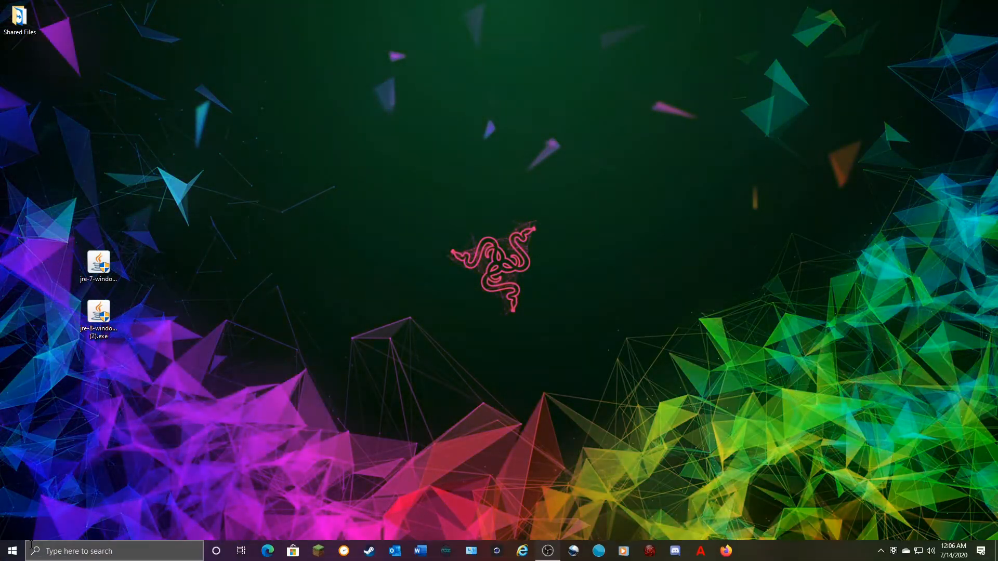
Step: Open the Java folder in Program Files (x86) on the C: drive, with its window centred over the desktop
click(12, 550)
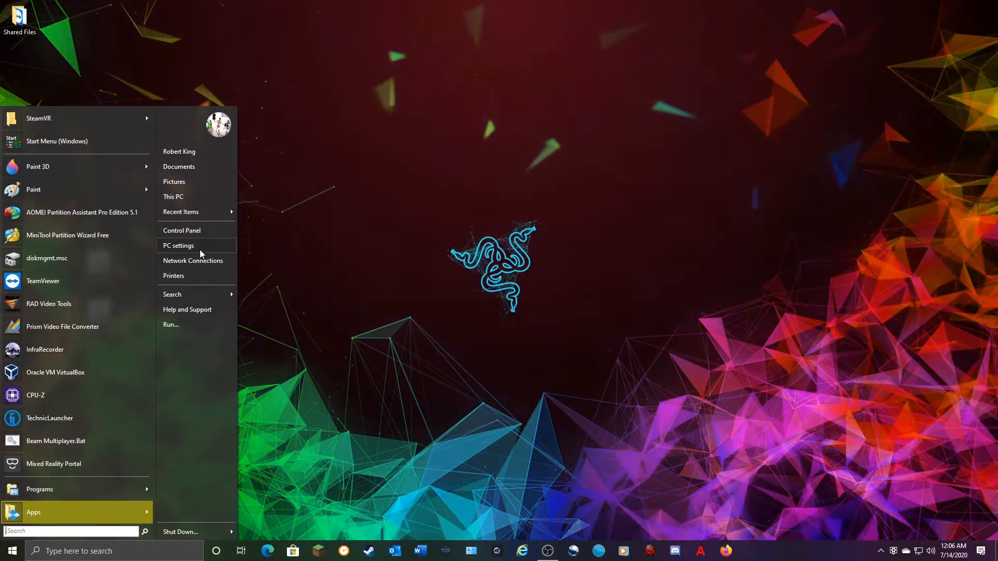
click(196, 200)
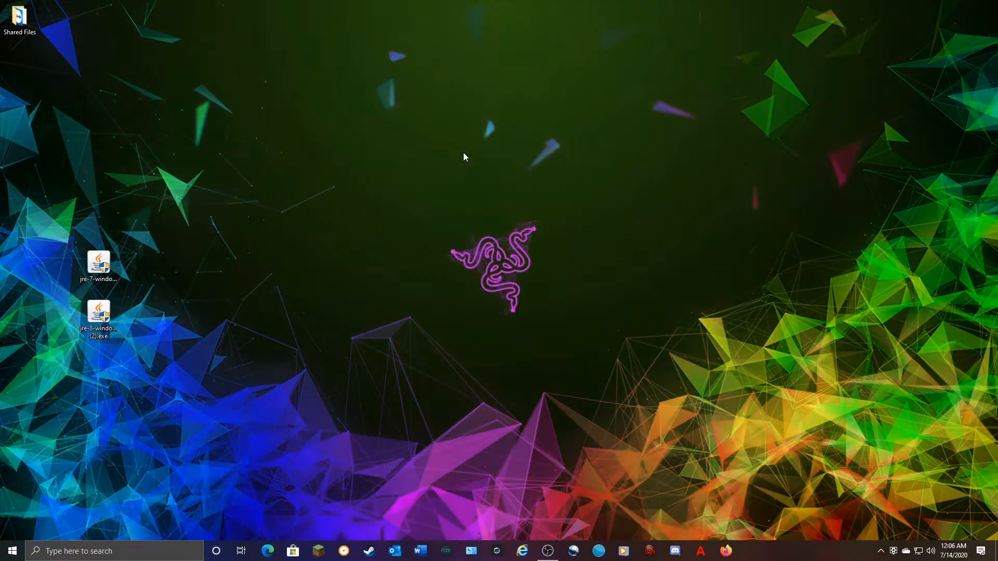
drag(584, 152, 997, 107)
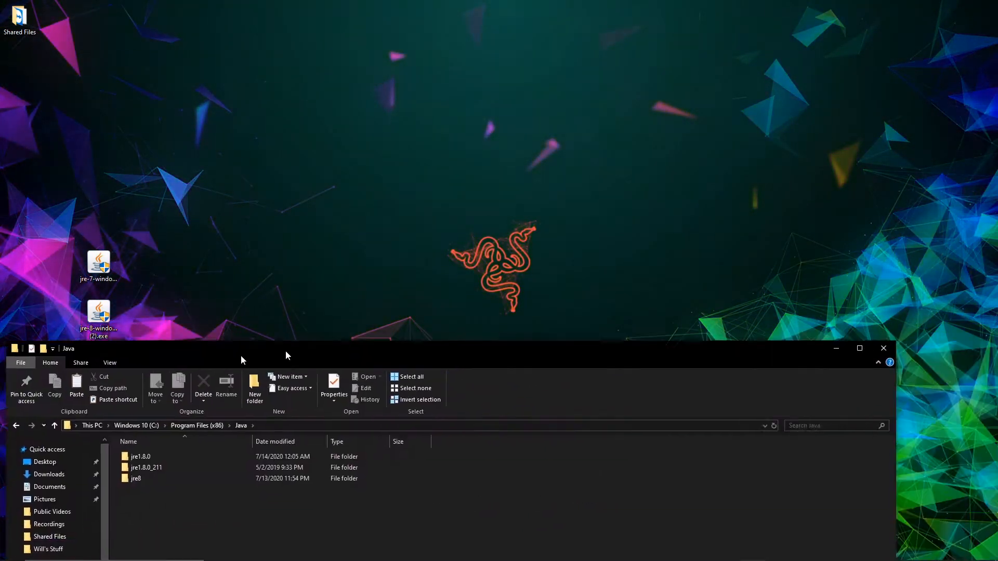
drag(286, 356, 408, 101)
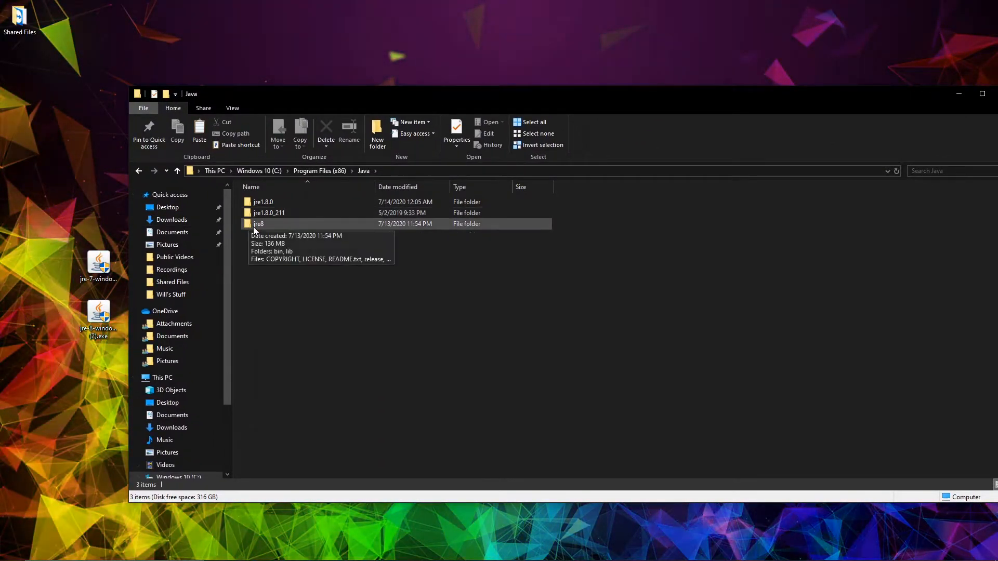
Step: Copy the jre8 folder from the Java folder to the desktop and close the file window
right_click(254, 226)
click(301, 460)
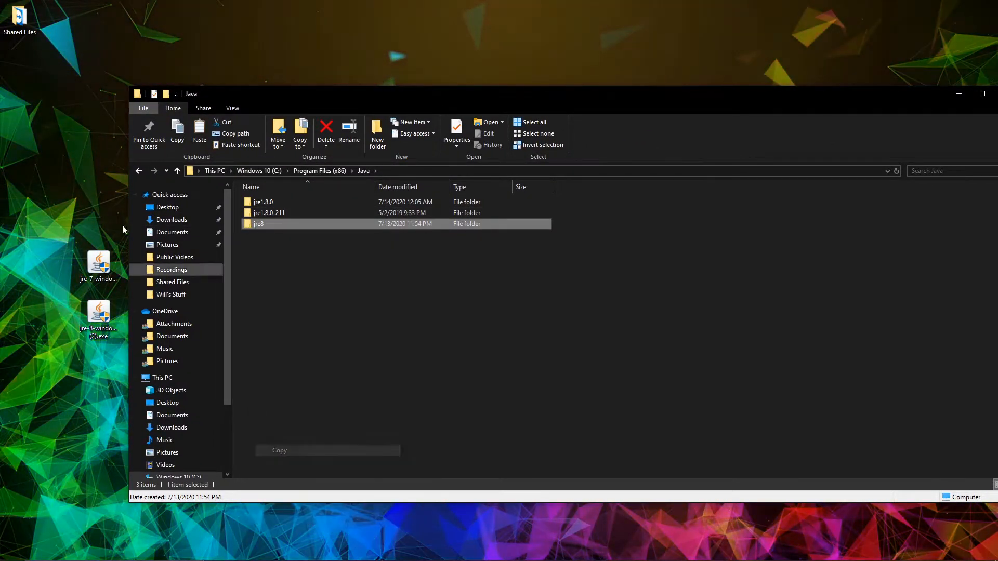
right_click(84, 165)
click(107, 209)
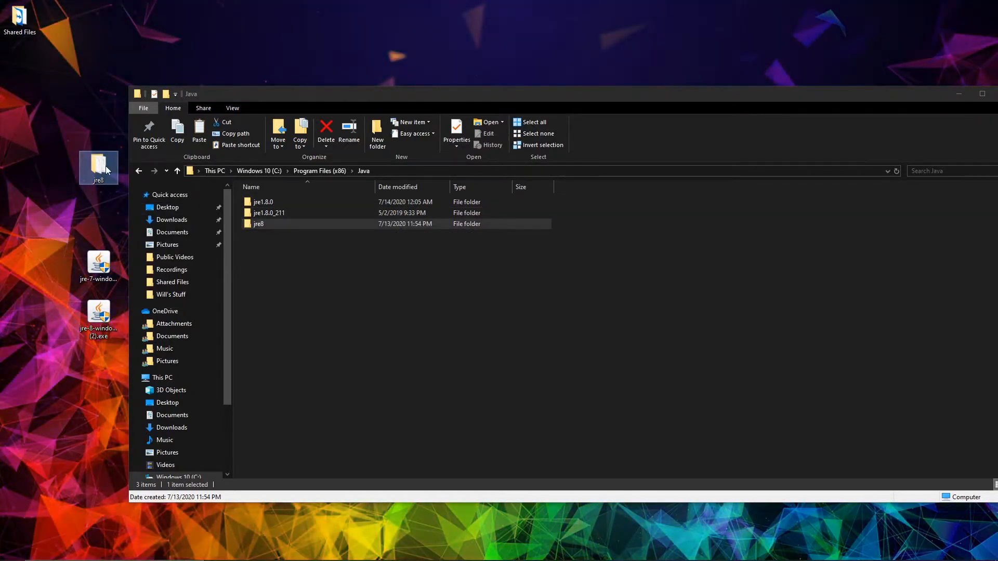
drag(887, 93, 850, 96)
click(937, 98)
Step: Place the JRE 7 installer beside the jre8 folder on the desktop and create a new folder named "java windows 200"
drag(95, 257, 139, 187)
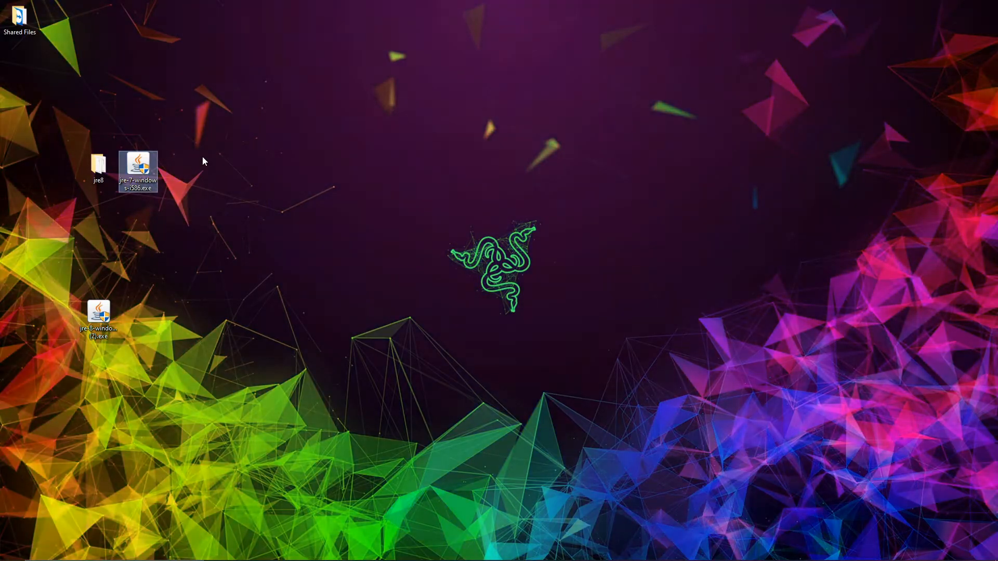
right_click(203, 157)
mouse_move(289, 255)
click(345, 254)
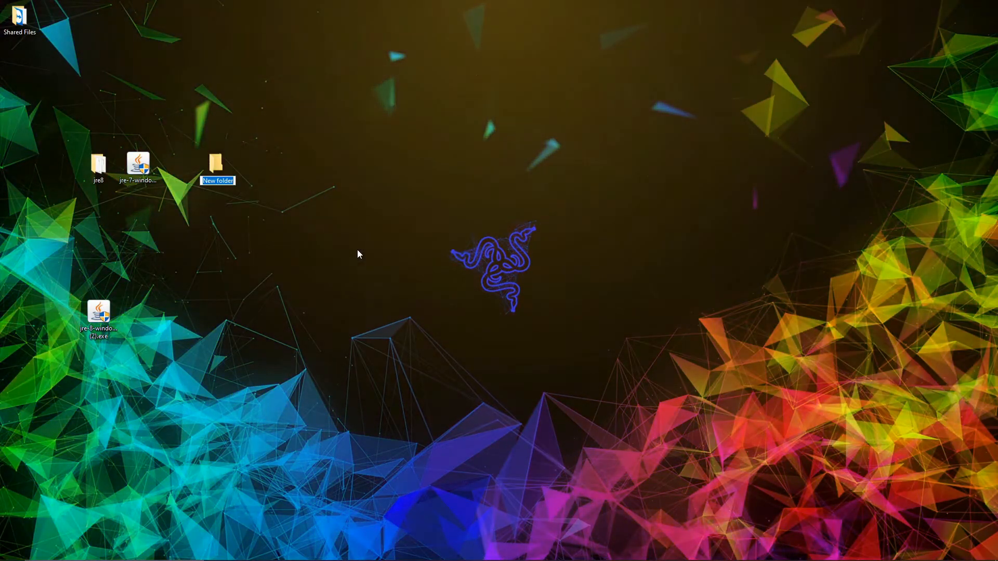
text(jav)
text(a windows 200)
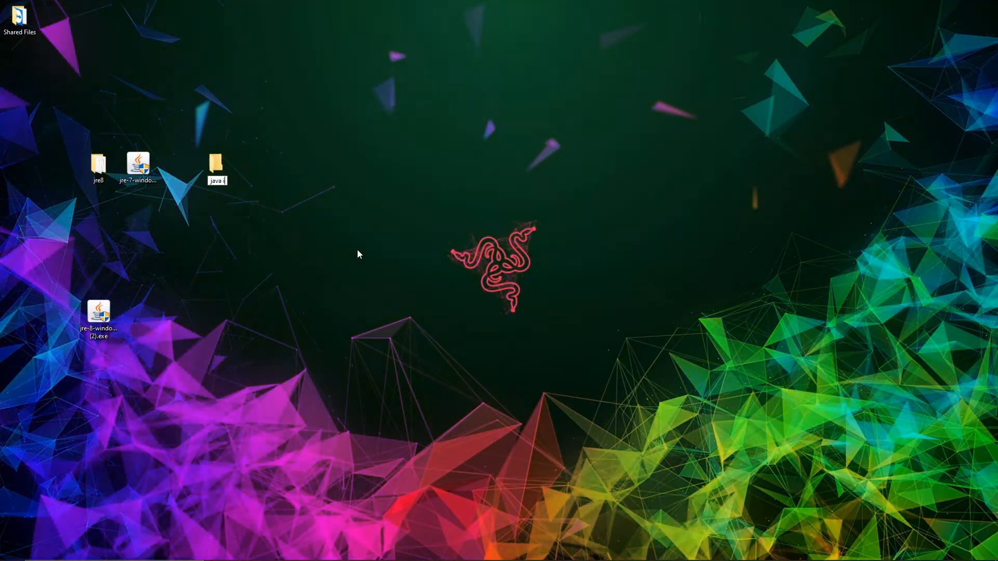
key(Return)
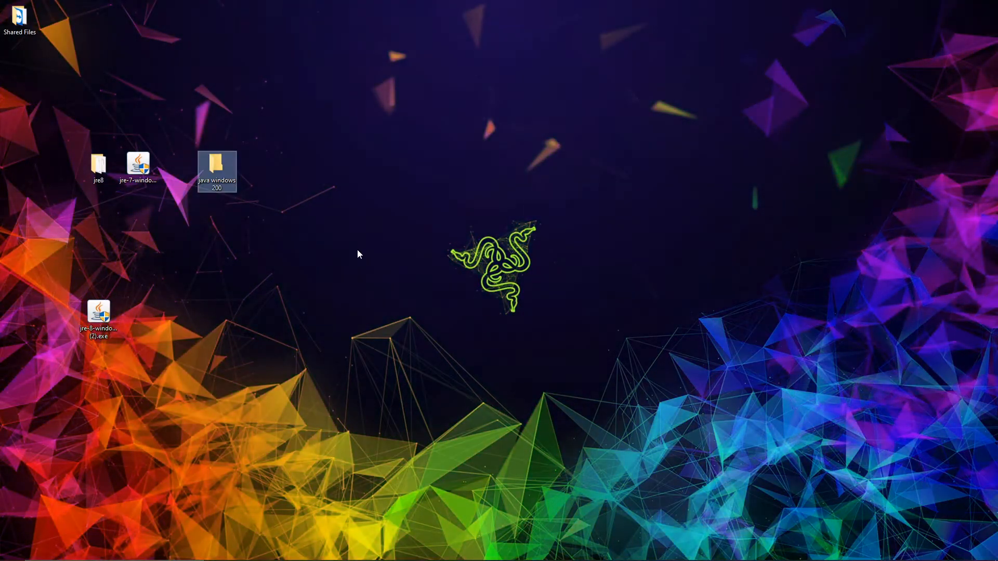
Step: Move the "java windows 200" folder, holding jre8 and the JRE 7 installer, into Shared Files
drag(57, 207, 58, 71)
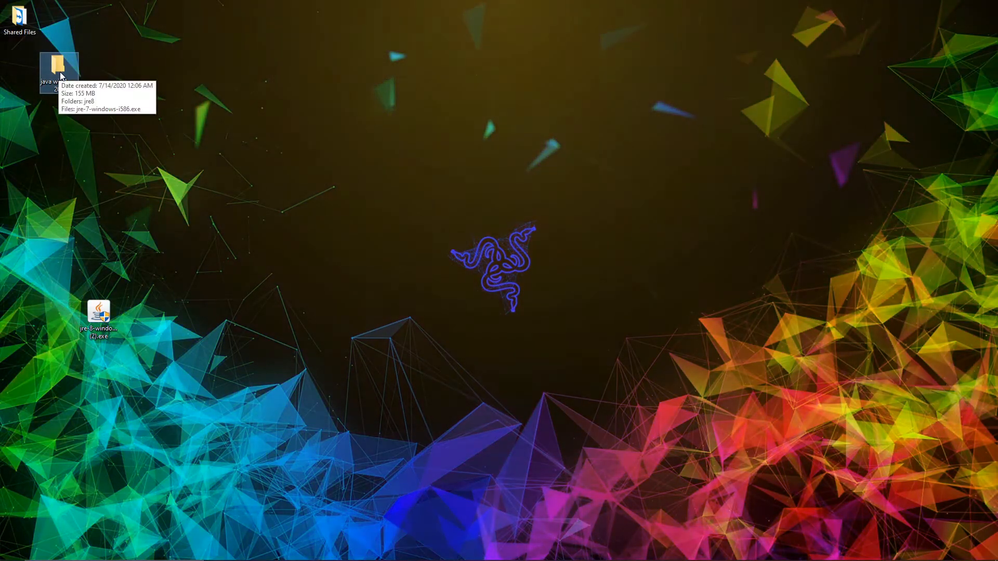
drag(59, 73, 19, 18)
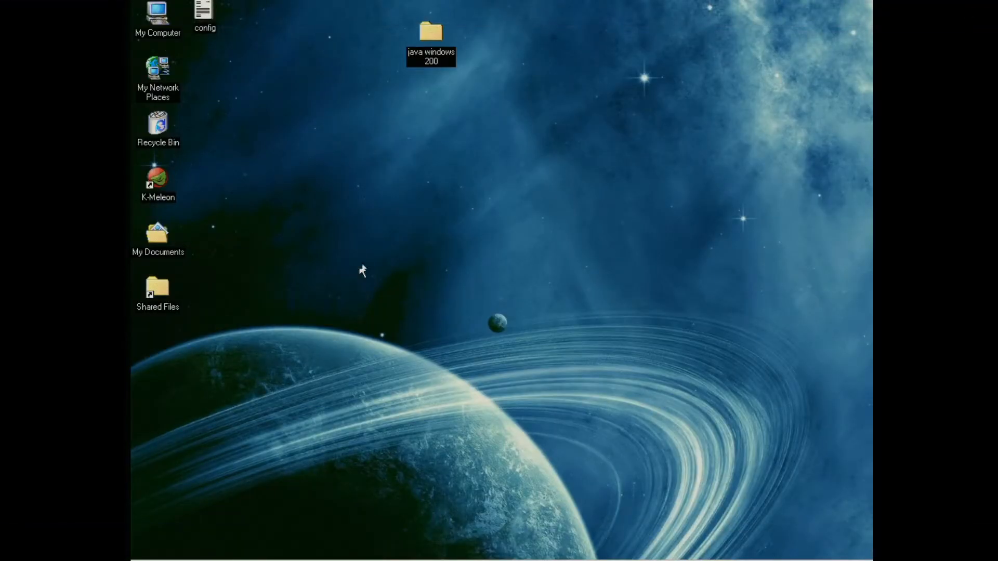
Step: Open the "java windows 200" folder on the Windows 2000 desktop and move its window clear of the desktop icons
click(152, 534)
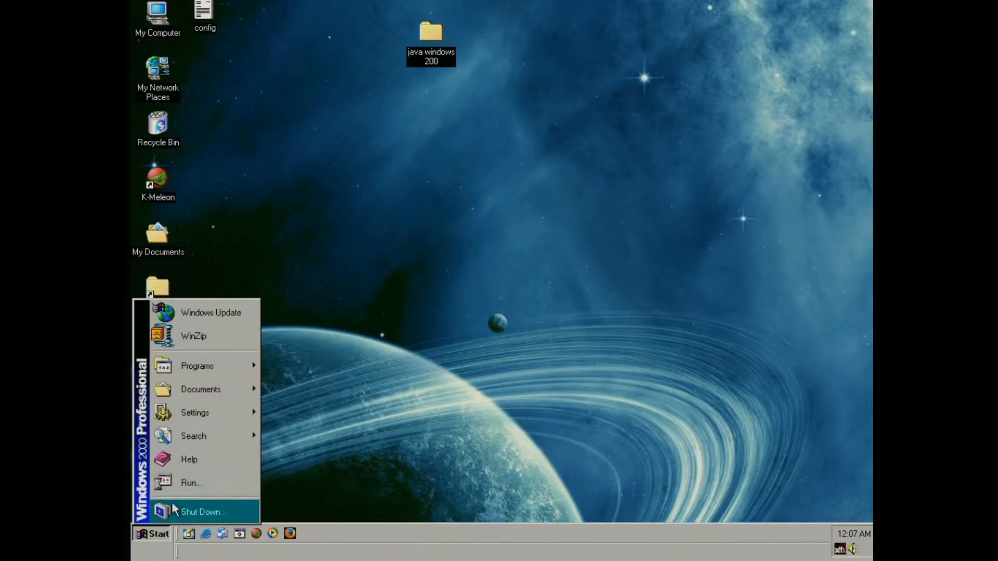
click(364, 180)
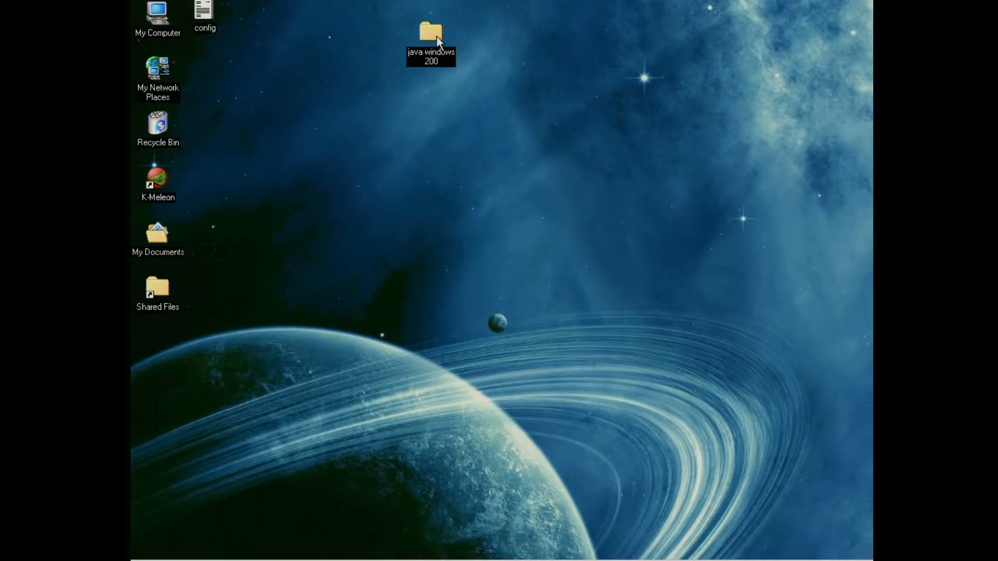
double_click(423, 51)
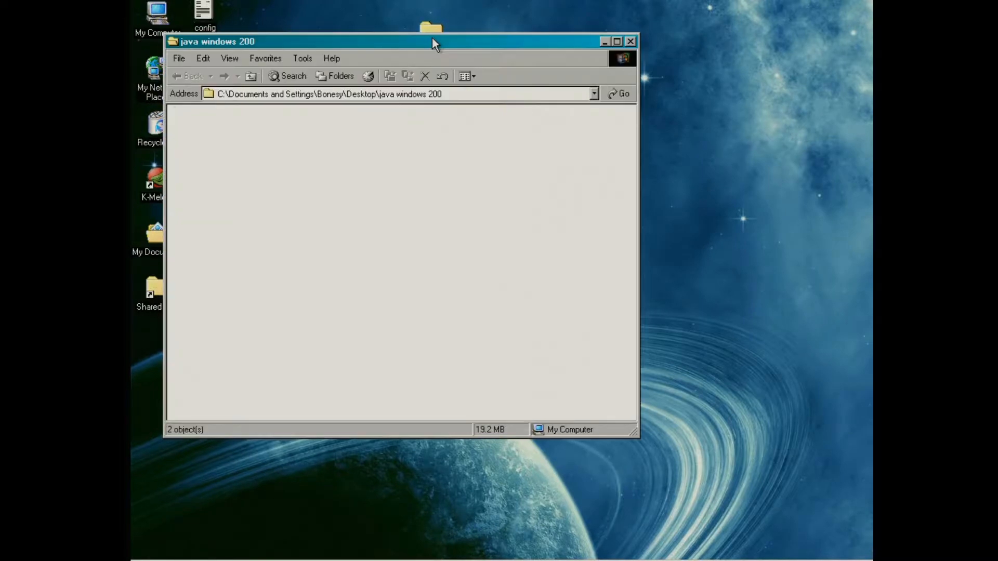
drag(436, 44, 536, 130)
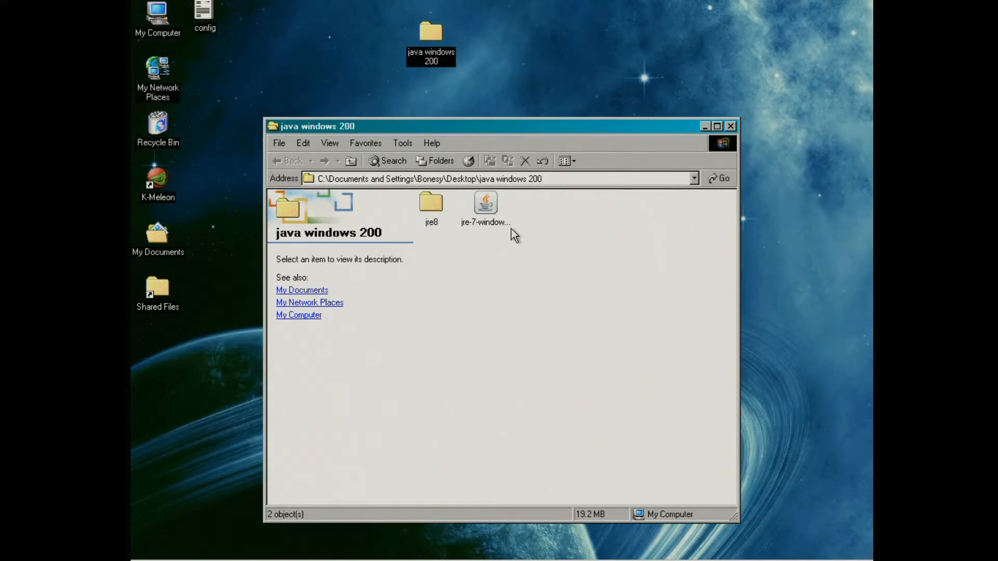
Step: Run the jre-7-windows-i586 installer, install Java in the default destination folder and close the finished setup
right_click(489, 213)
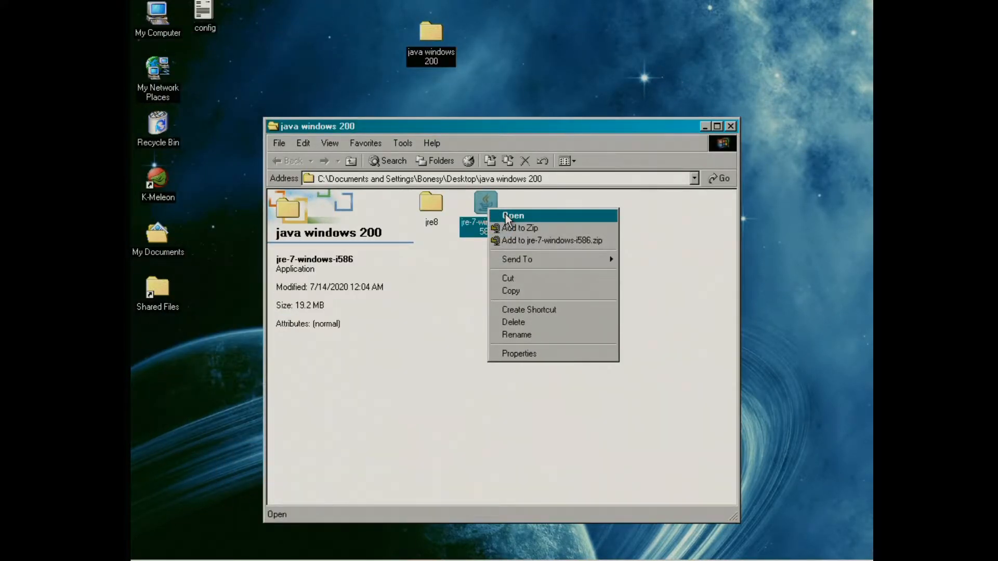
click(506, 216)
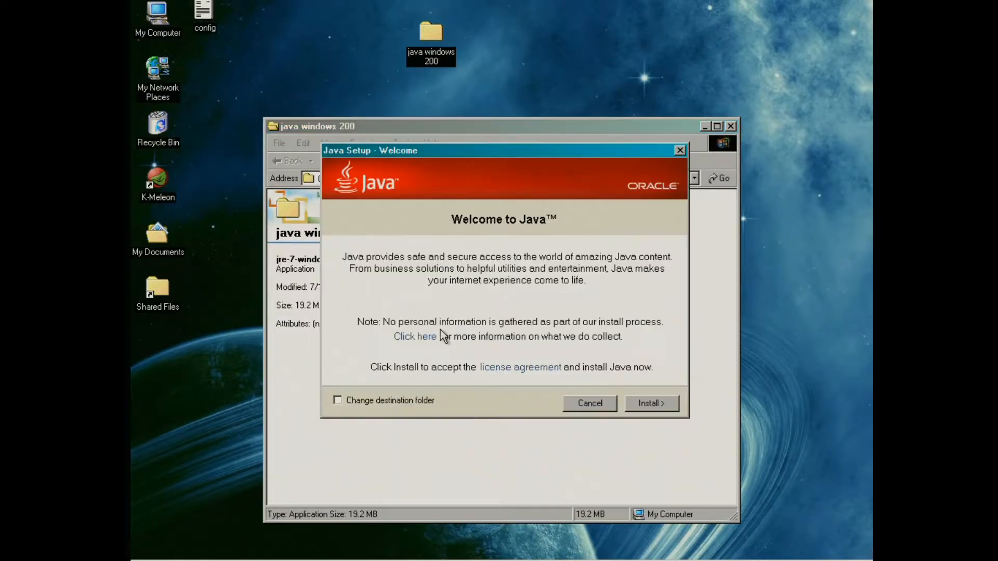
click(647, 403)
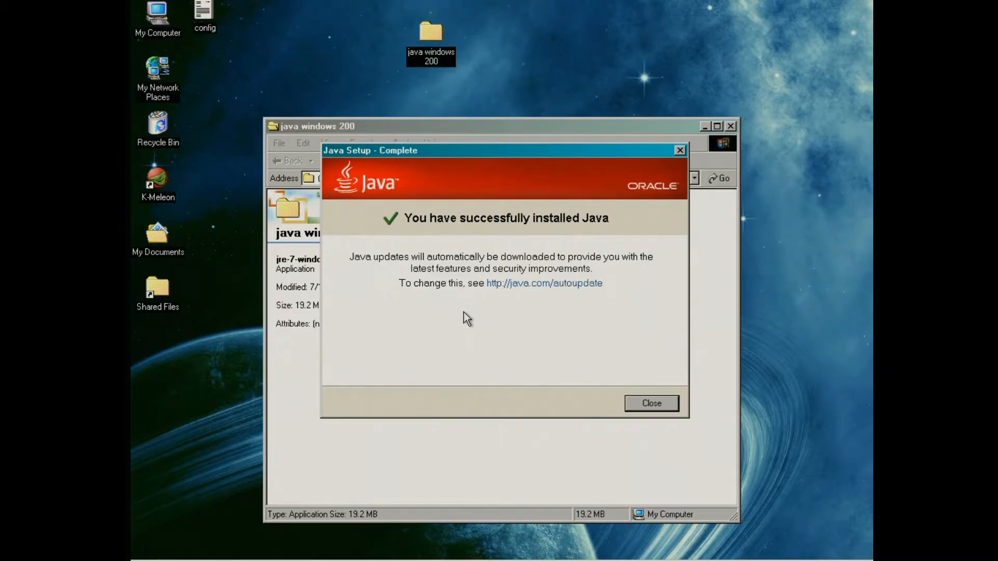
click(653, 405)
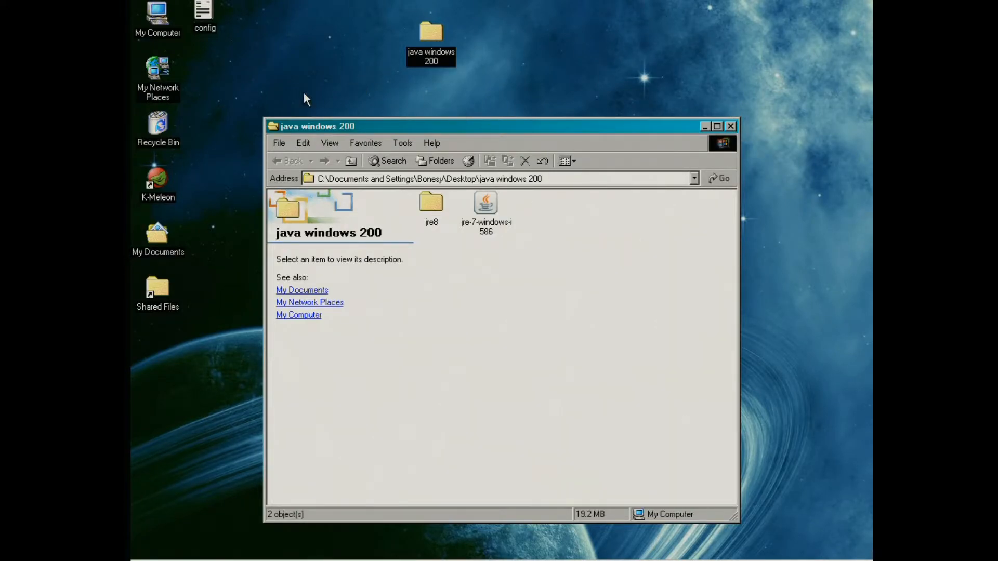
Step: Check the installed runtime version in the Java Control Panel's Java Runtime Environment Settings, then close the Control Panel
double_click(161, 20)
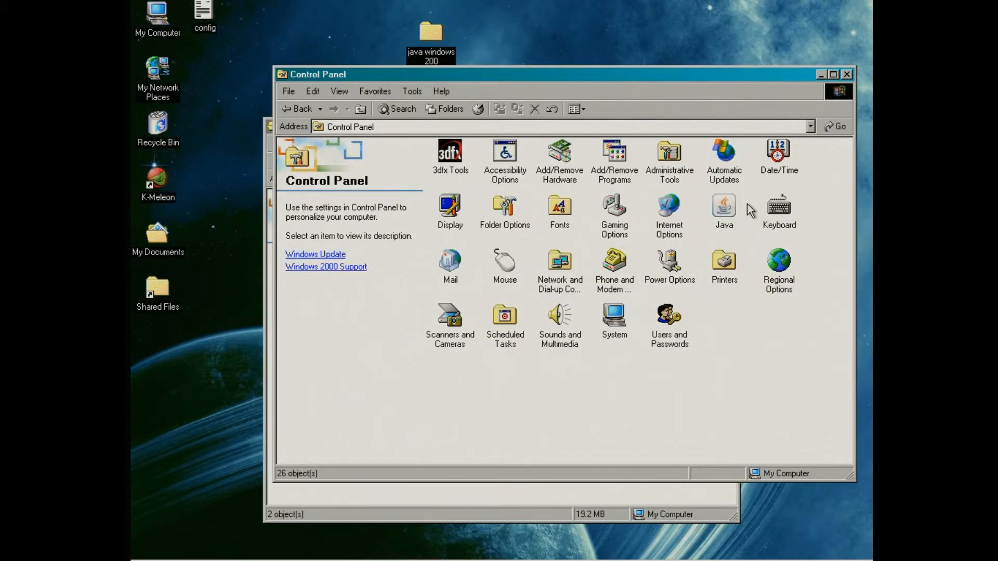
click(728, 206)
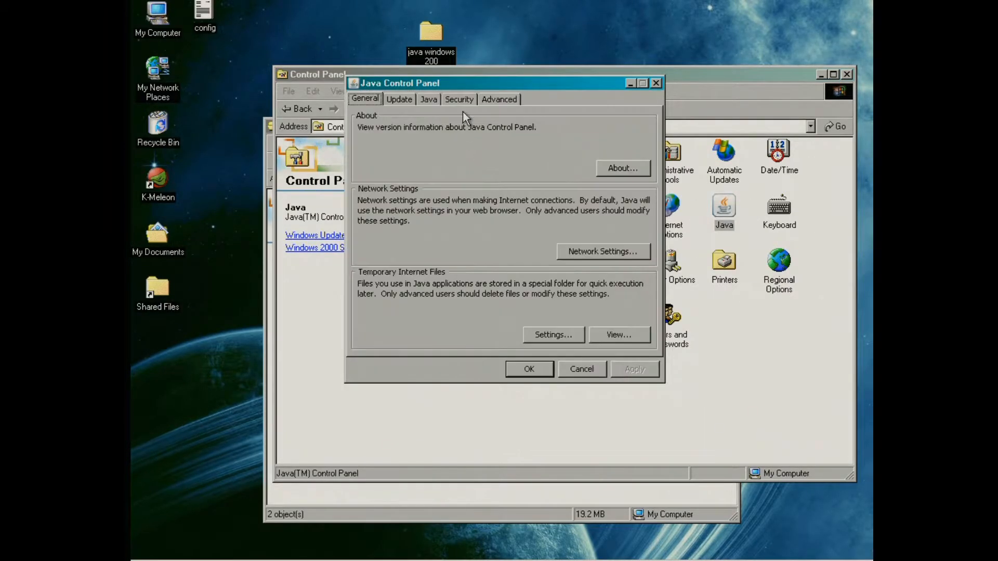
click(427, 98)
click(614, 152)
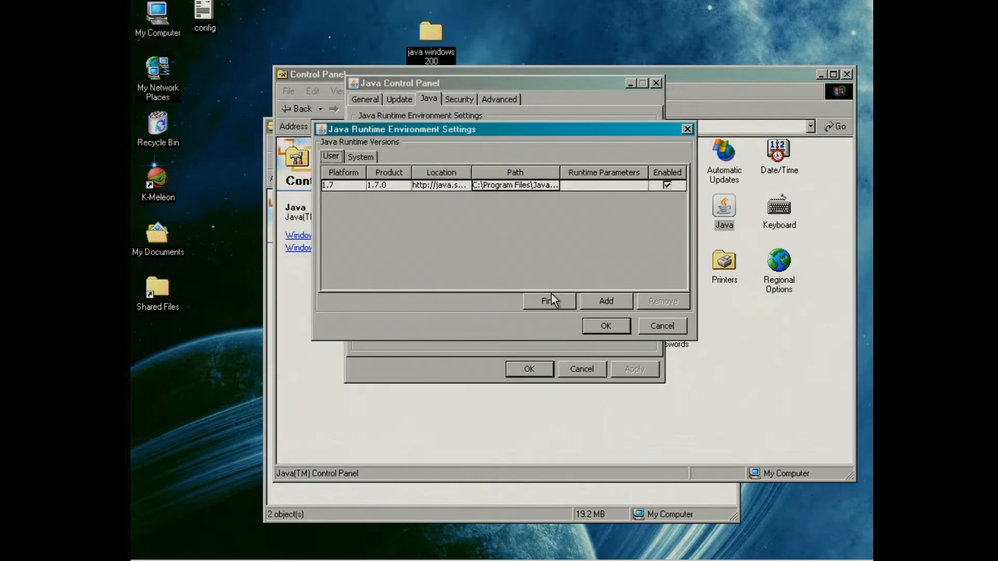
click(607, 326)
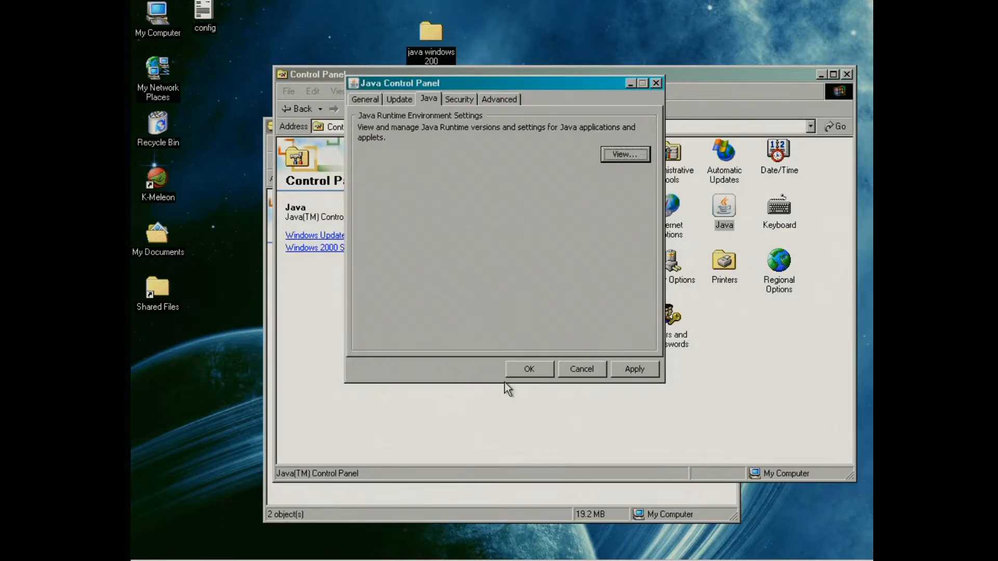
click(517, 373)
click(846, 74)
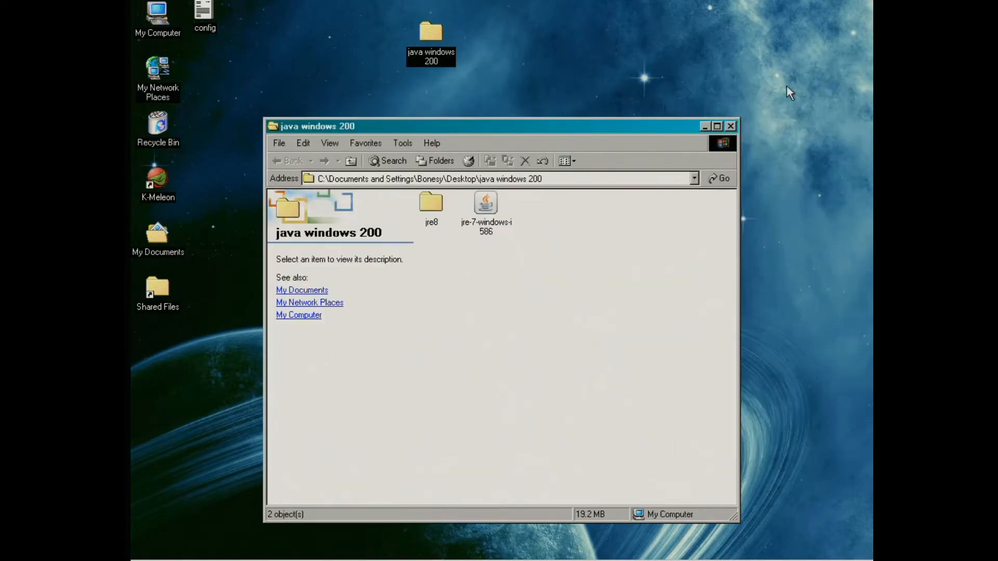
Step: Open the Java folder inside Program Files on the C: drive
double_click(167, 23)
double_click(504, 155)
click(548, 152)
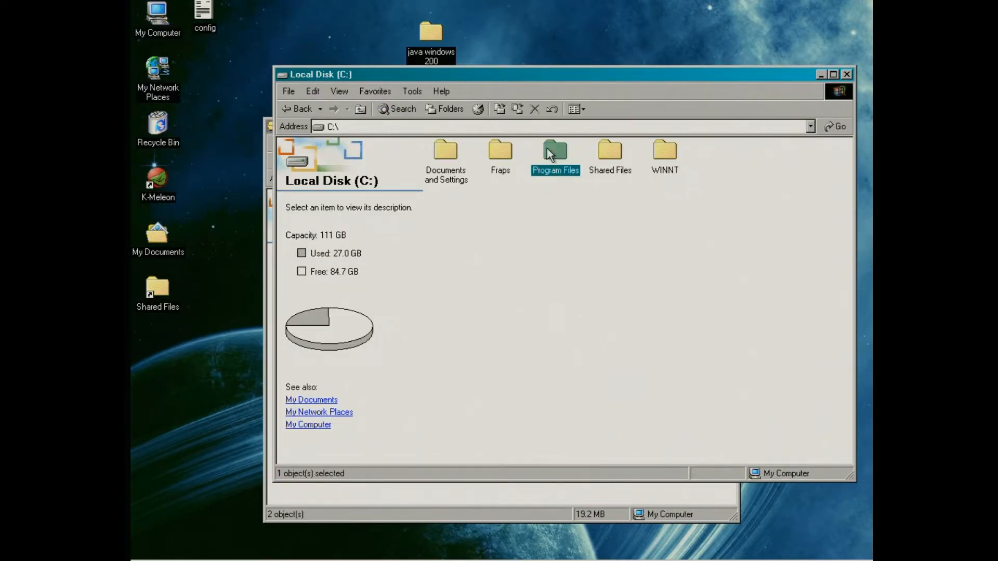
double_click(547, 152)
click(364, 287)
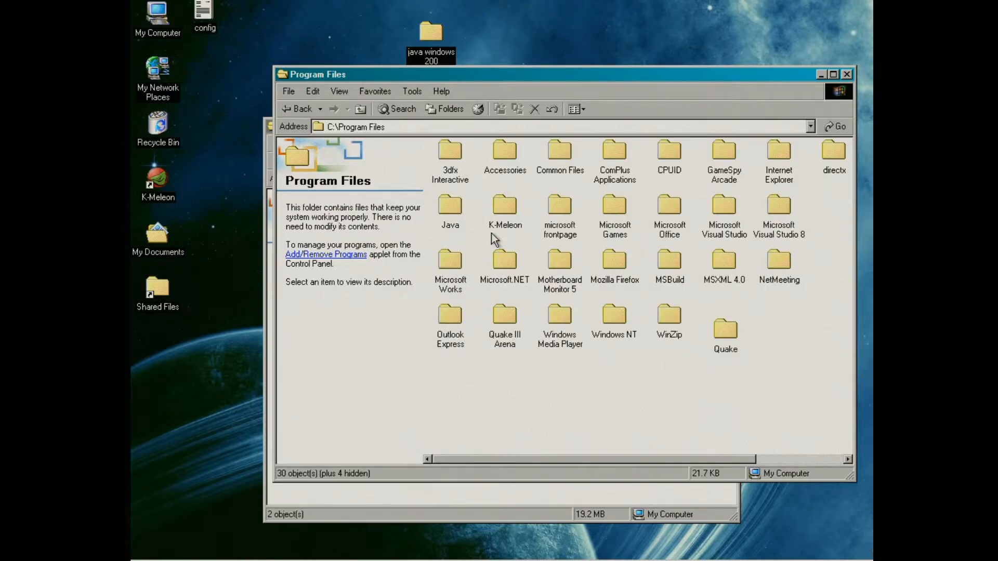
double_click(457, 207)
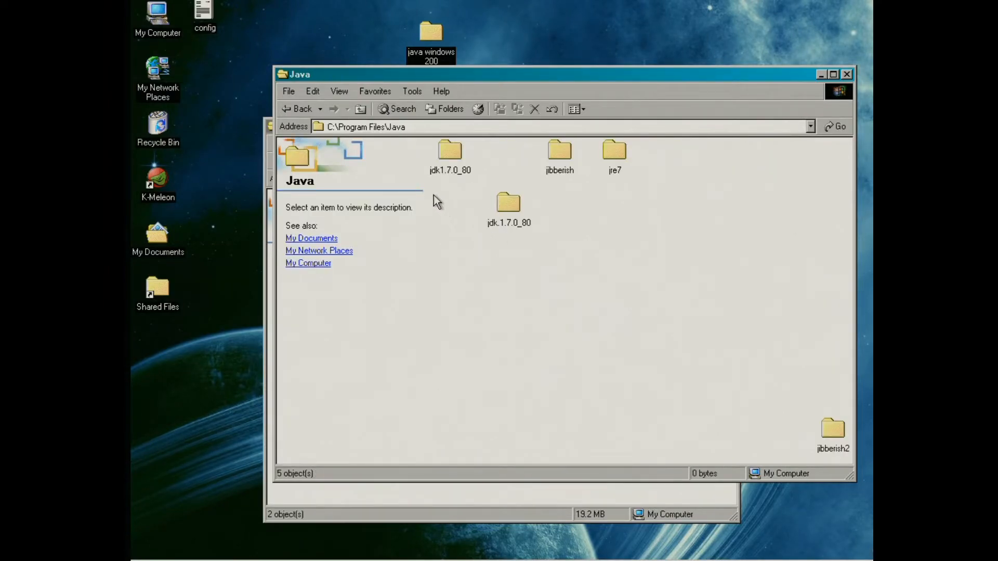
Step: Delete the jdk1.7.0_80, jdk.1.7.0_80, jibberish and jibberish2 folders from the Java folder, keeping jre7
drag(423, 248, 553, 149)
right_click(554, 149)
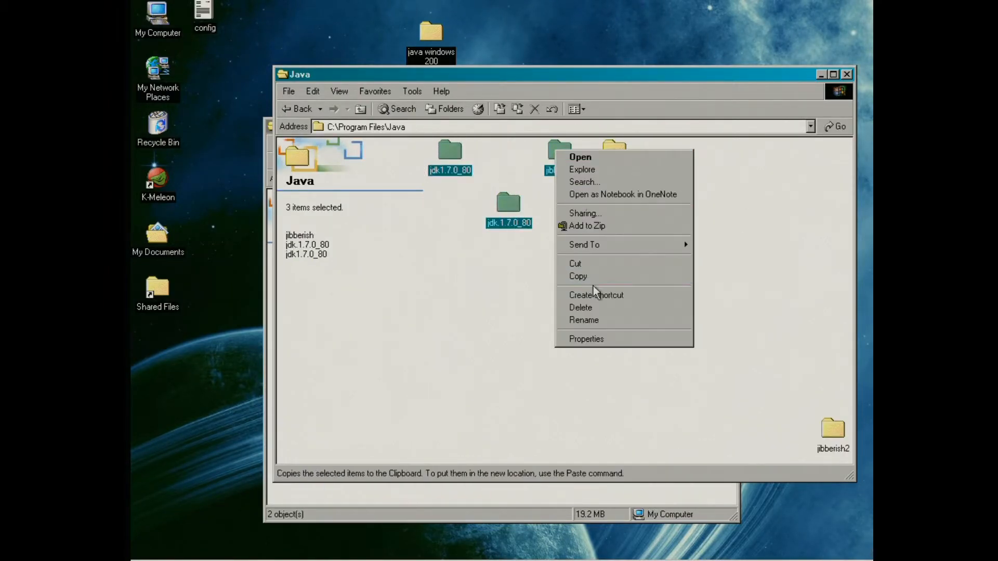
click(585, 305)
click(550, 308)
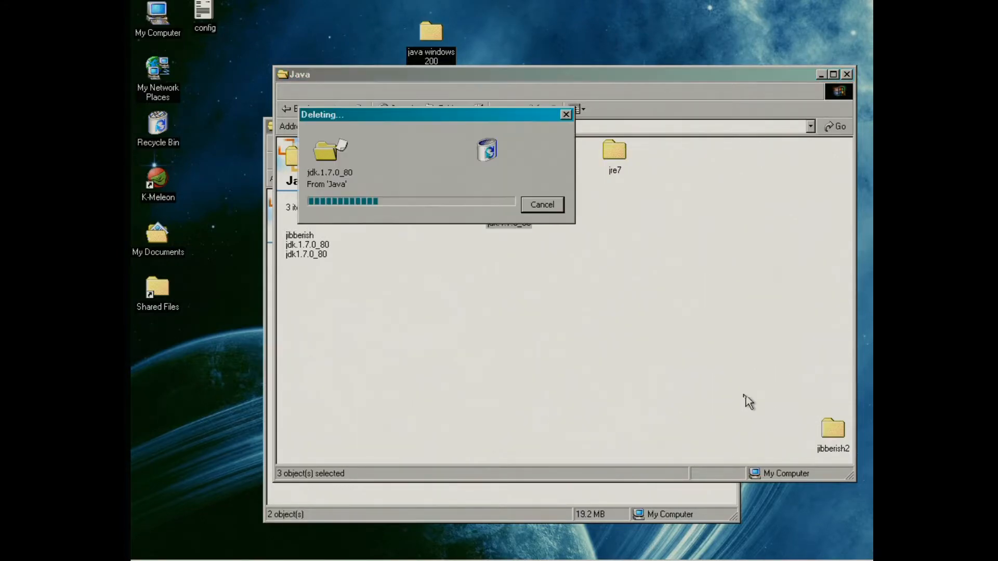
right_click(831, 429)
click(764, 389)
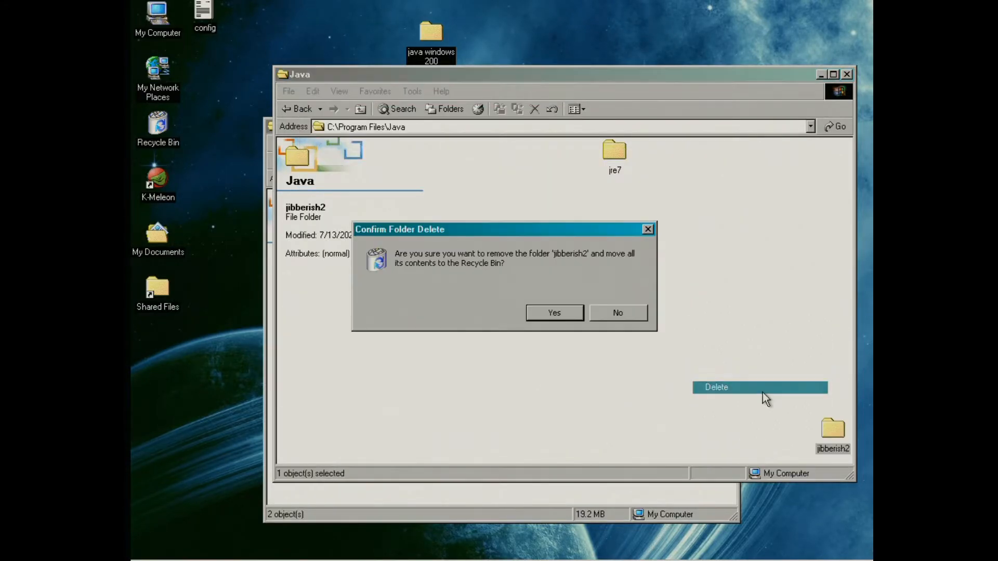
click(554, 312)
click(479, 329)
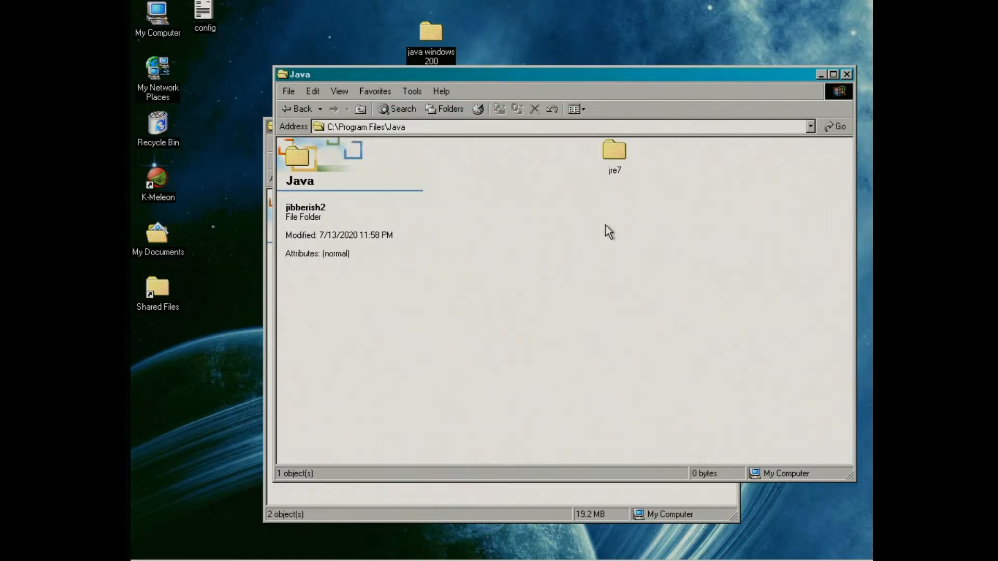
Step: Move the jre7 folder's icon within the Java folder and rename the folder to jre9
drag(611, 156, 492, 177)
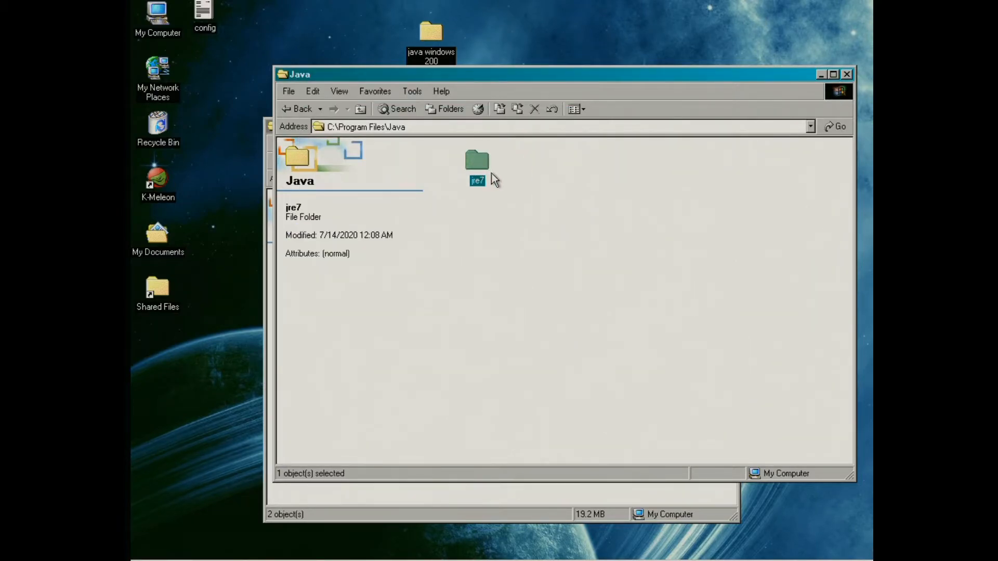
click(503, 207)
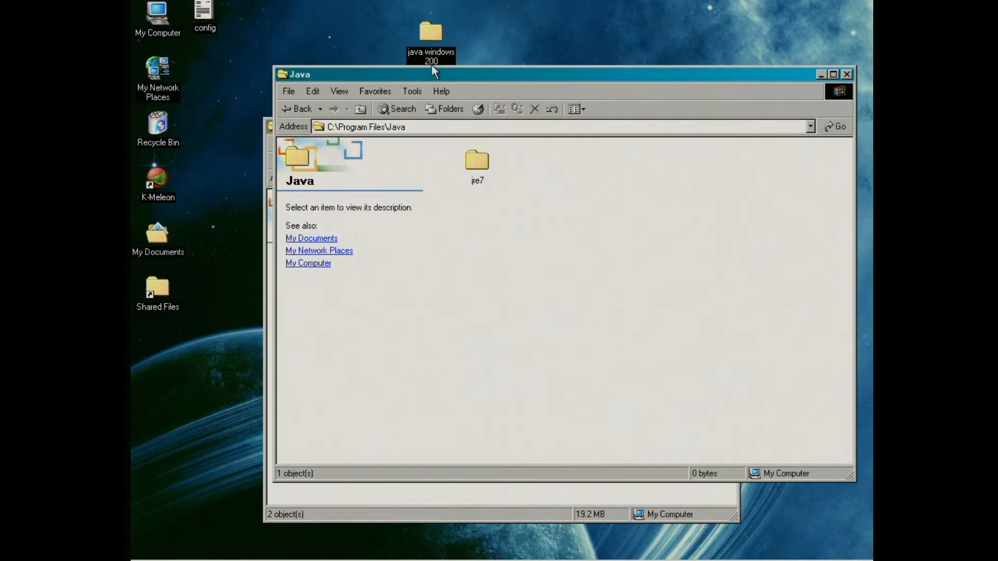
right_click(484, 163)
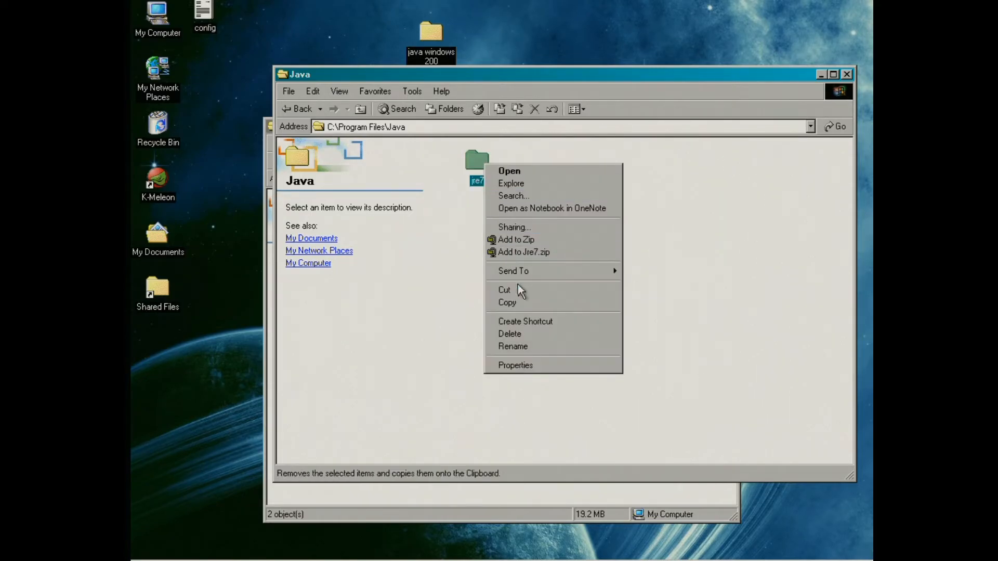
click(543, 347)
click(482, 181)
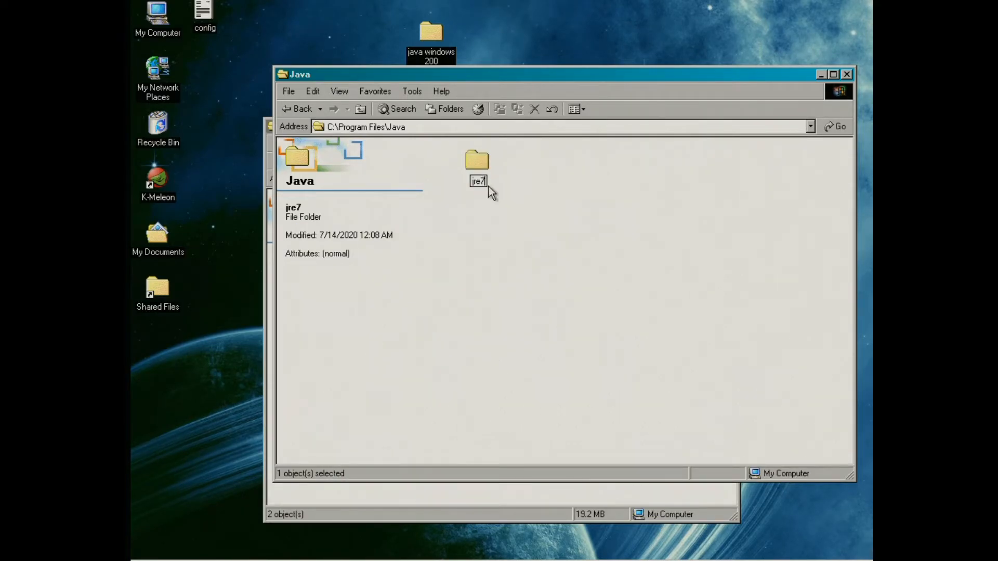
key(BackSpace)
text(9)
key(Return)
click(546, 194)
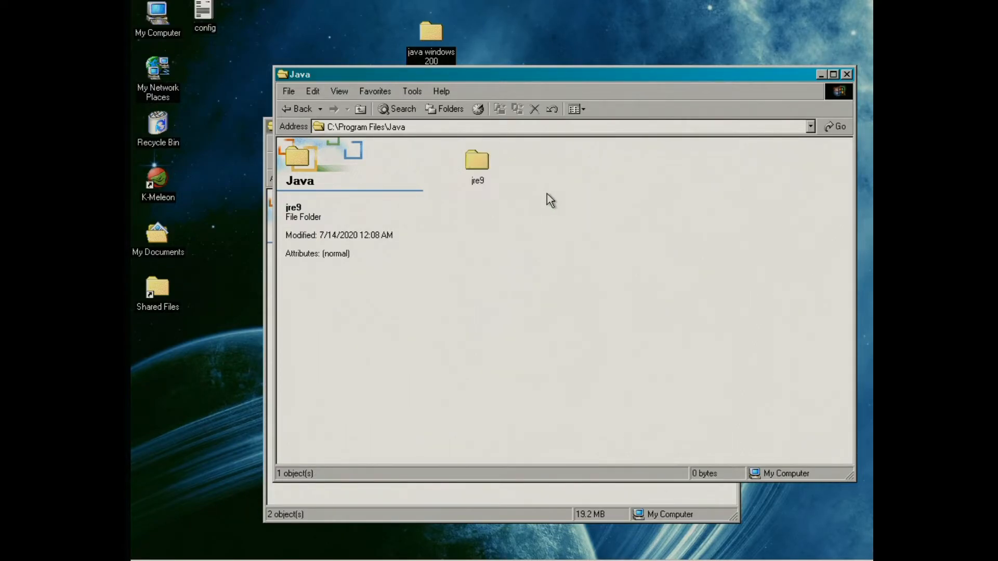
Step: Show the "java windows 200" folder below the Java folder window and rename its jre8 folder to jre7
double_click(429, 38)
drag(456, 125, 471, 323)
right_click(448, 409)
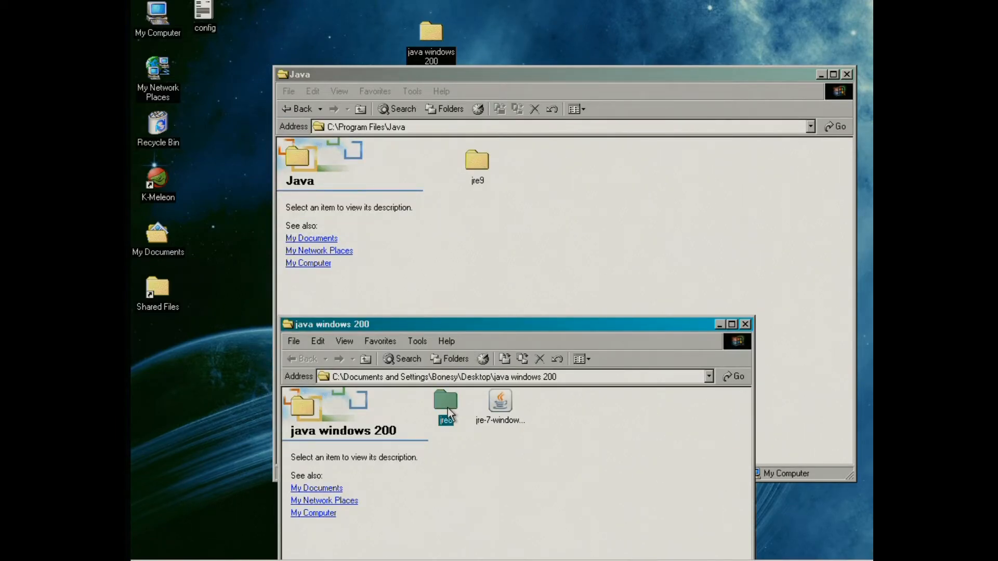
click(492, 379)
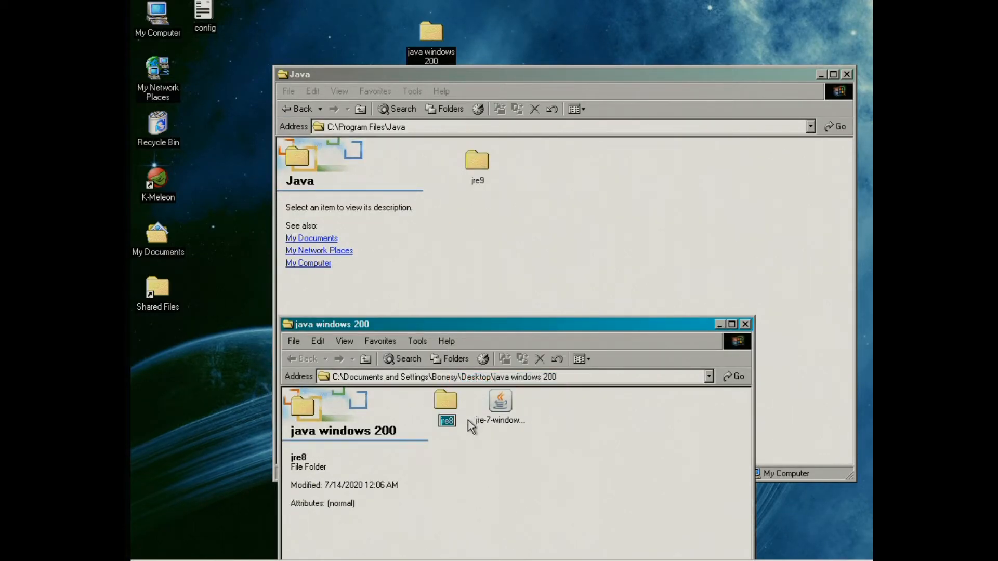
click(455, 424)
key(BackSpace)
text(7)
key(Return)
Step: Move the renamed jre7 folder from "java windows 200" into C:\Program Files\Java and close both folder windows
drag(444, 408, 528, 196)
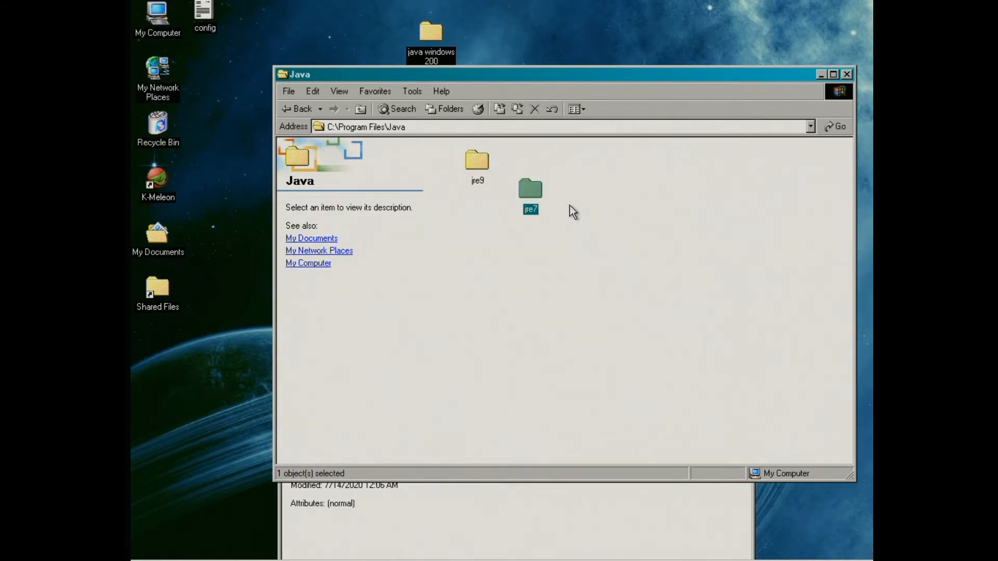
click(604, 141)
click(846, 75)
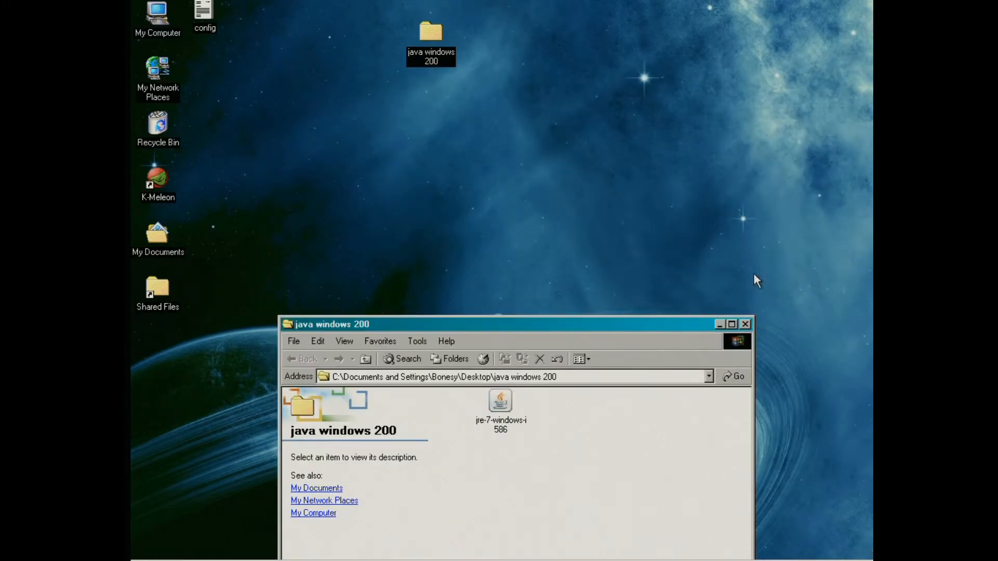
click(746, 324)
Step: Open the Java Control Panel and view the runtime version listed in the Java Runtime Environment Settings
click(151, 533)
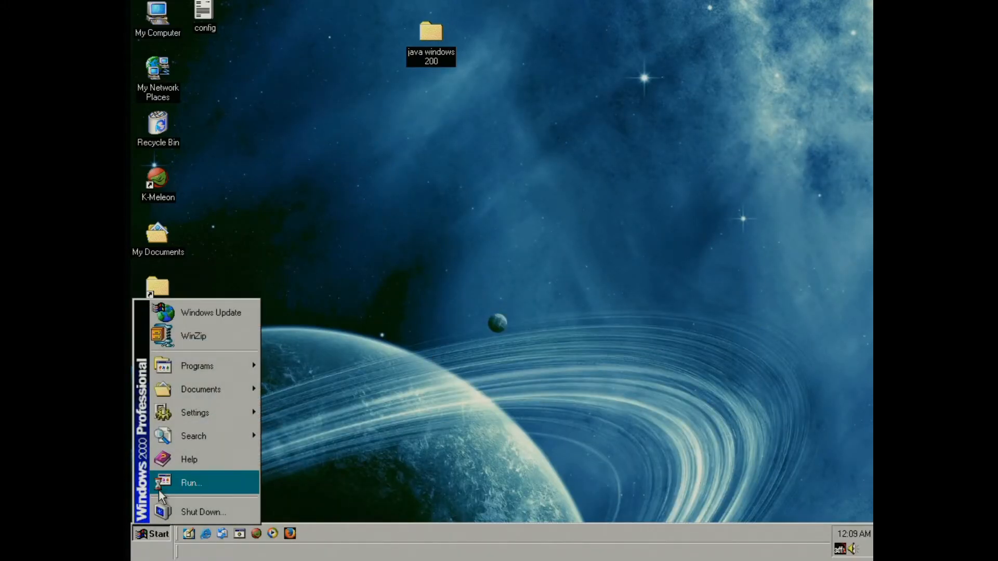
mouse_move(174, 419)
click(283, 407)
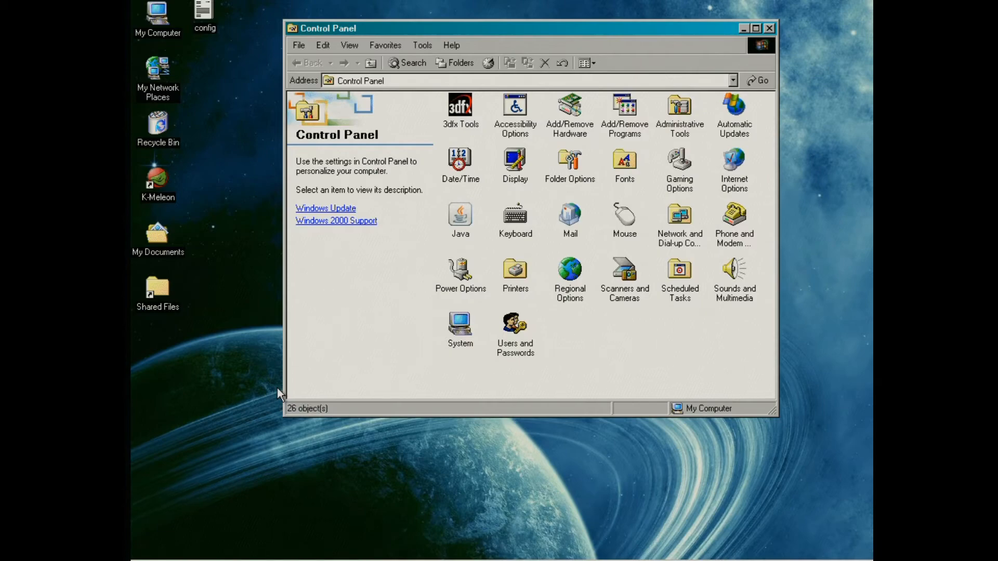
double_click(460, 214)
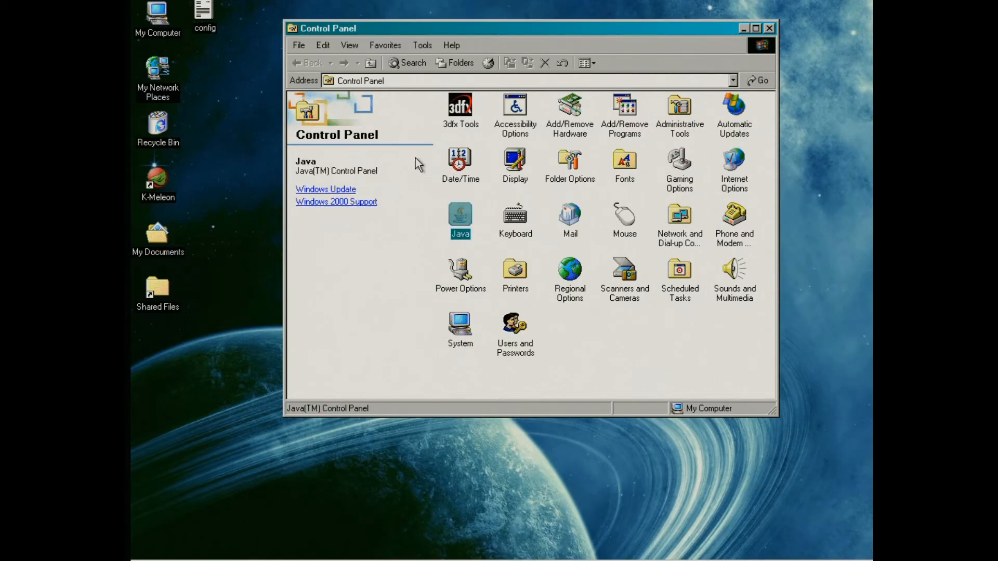
click(402, 37)
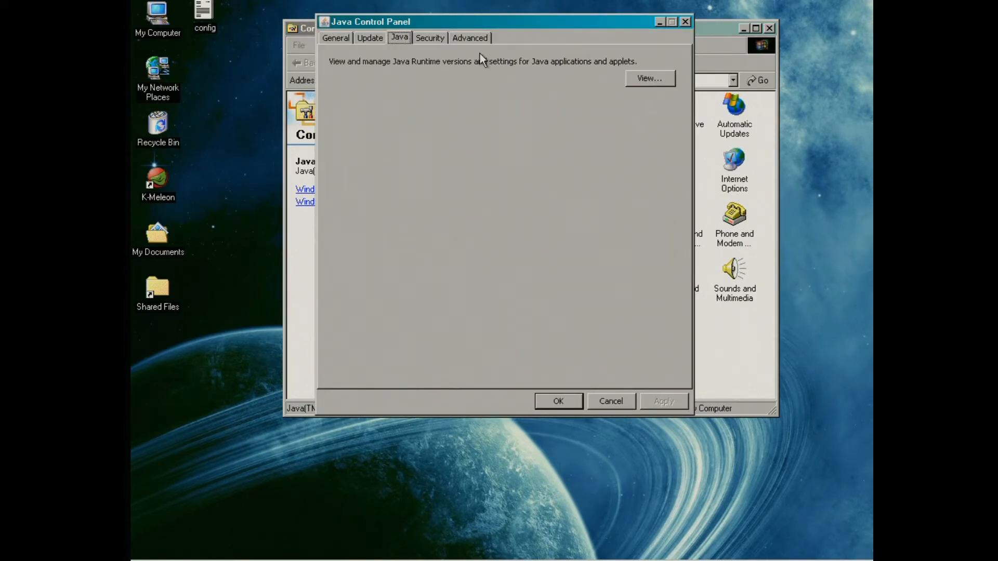
click(668, 79)
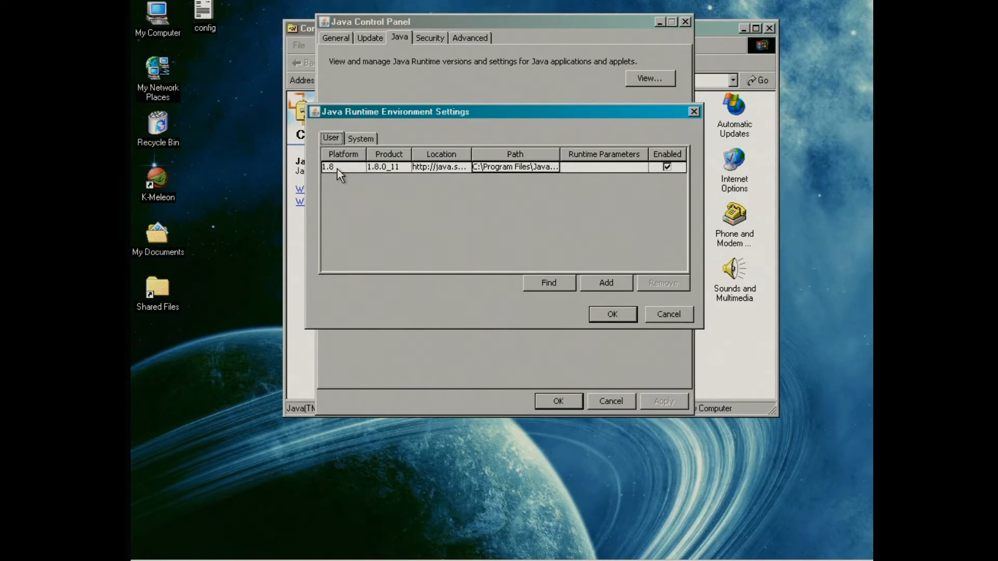